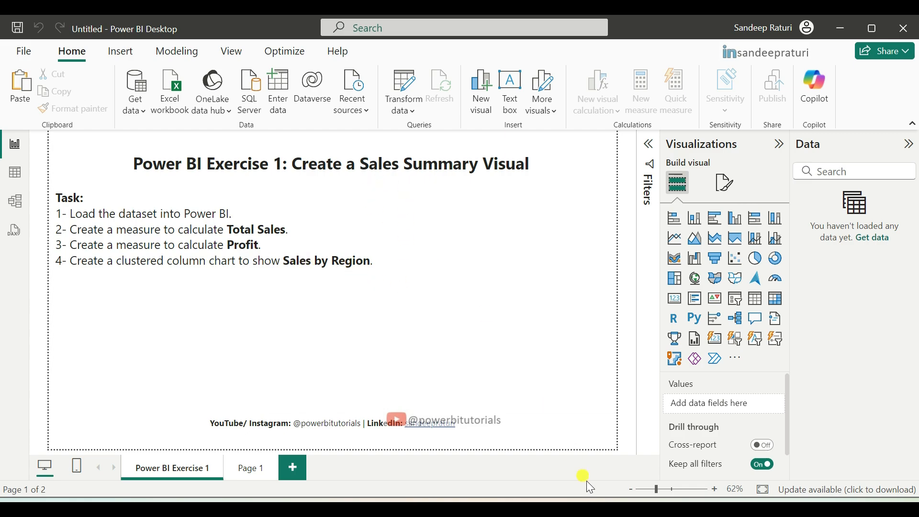
# - Switch to Notepad, review the Sales.txt dataset and its columns, and close the file
pyautogui.moveTo(608, 498)
pyautogui.click(613, 435)
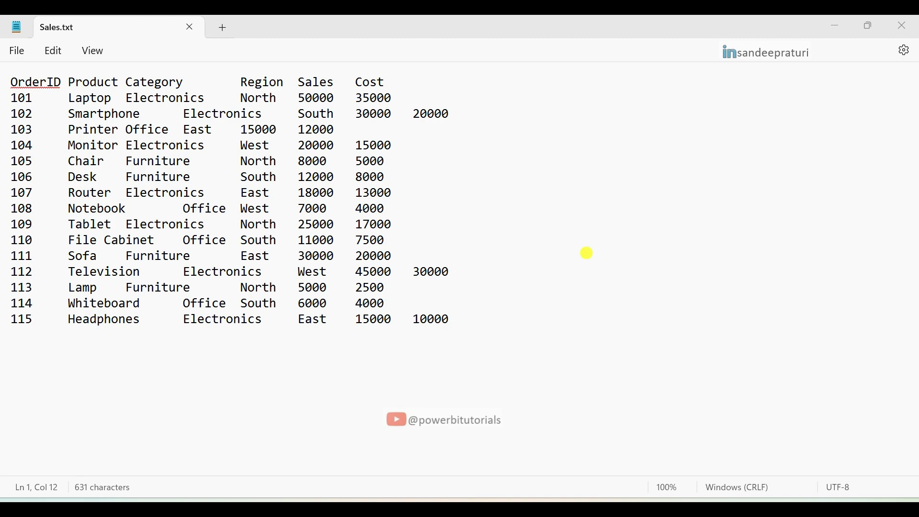
pyautogui.click(902, 25)
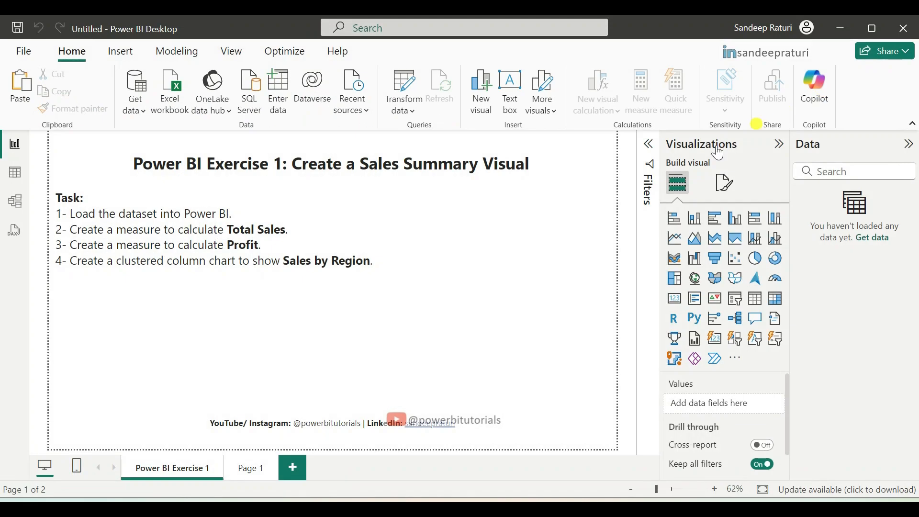
# - On Page 1, load the Sales.txt file as a Text/CSV source using the tab delimiter
pyautogui.click(251, 471)
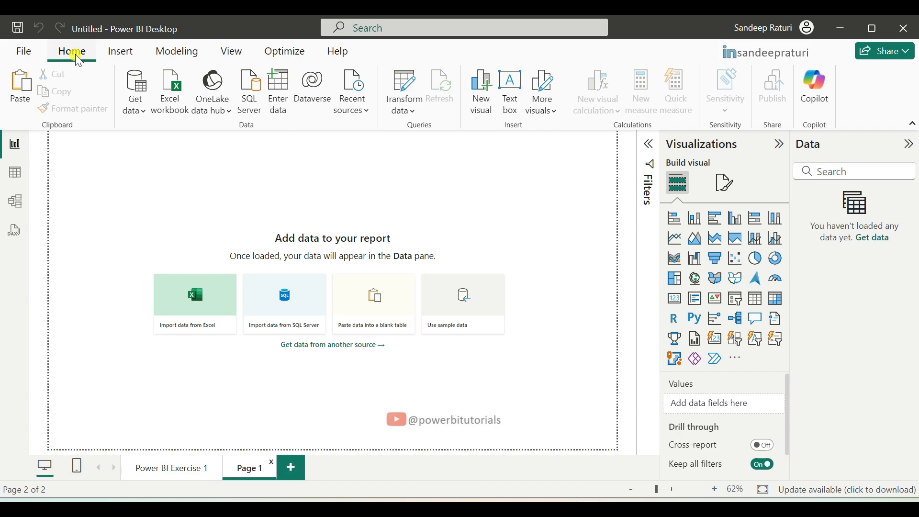
pyautogui.click(139, 106)
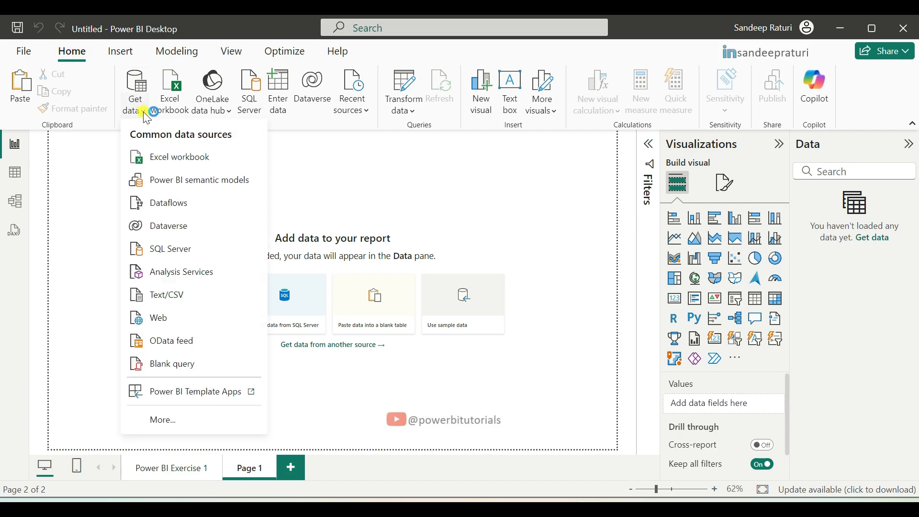
pyautogui.click(198, 301)
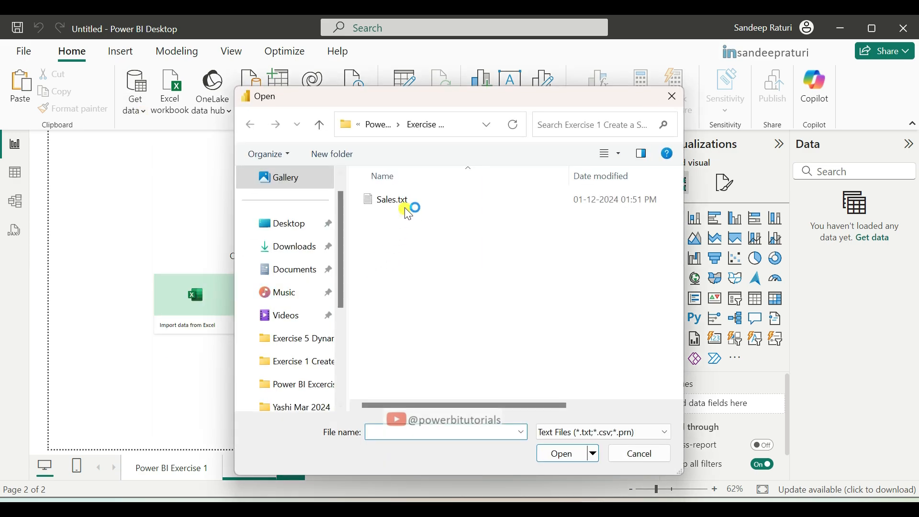
pyautogui.click(408, 207)
pyautogui.click(562, 453)
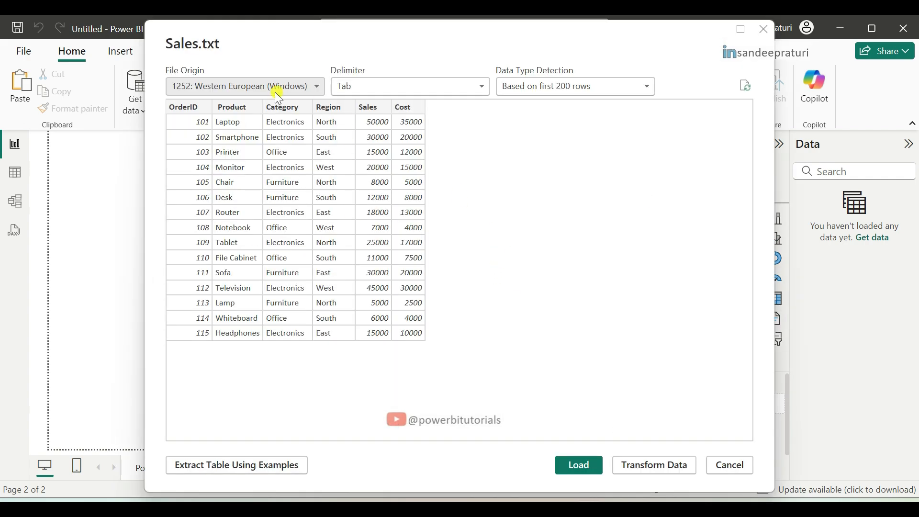
pyautogui.click(564, 464)
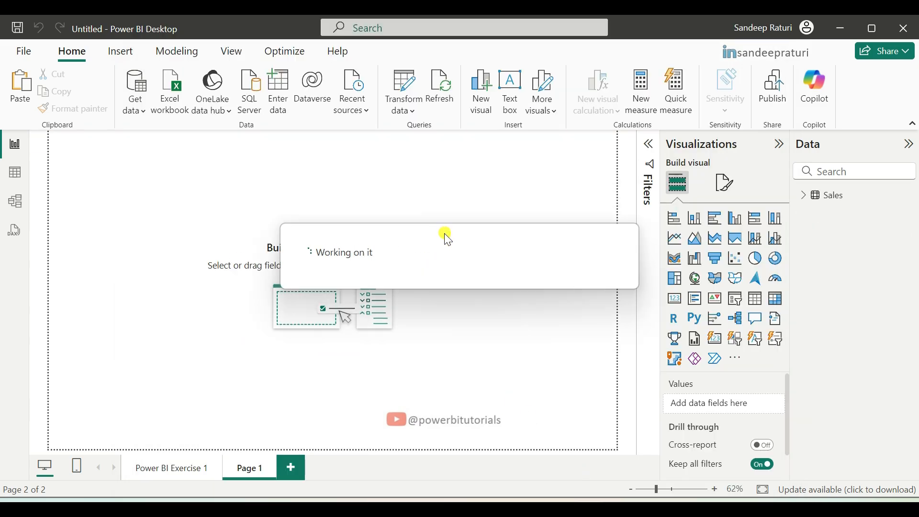
# - Expand the Sales table's fields, review its rows in table view, and return to the report view
pyautogui.click(806, 196)
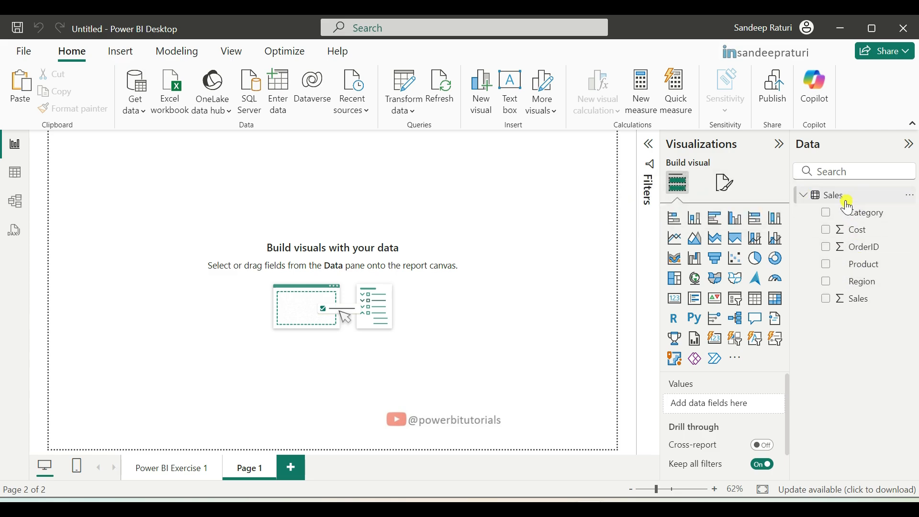
pyautogui.click(16, 174)
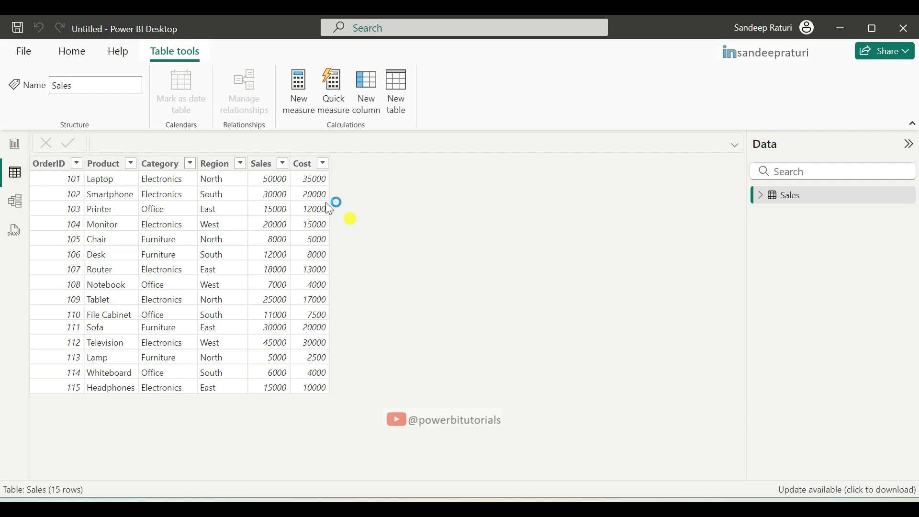
pyautogui.click(14, 152)
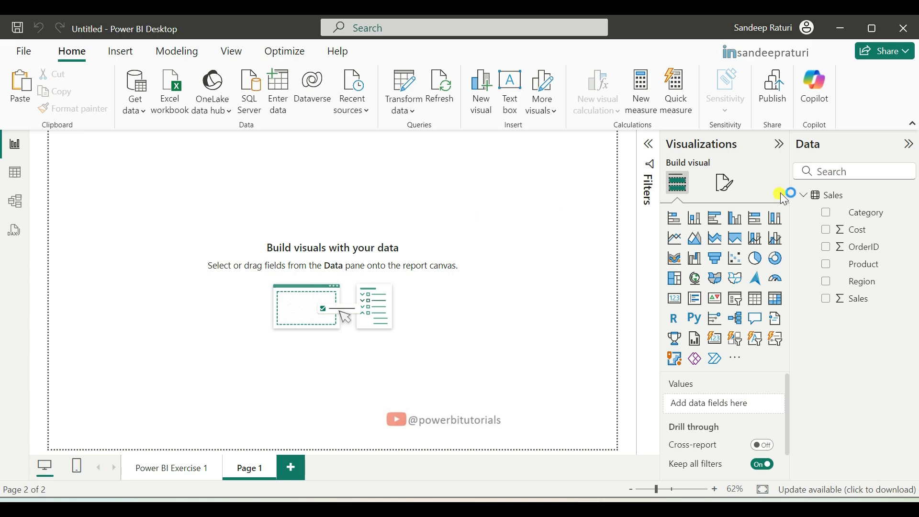
# - Create a measure in the Sales table with the formula Total Sales = SUM(Sales[Sales])
pyautogui.rightClick(827, 197)
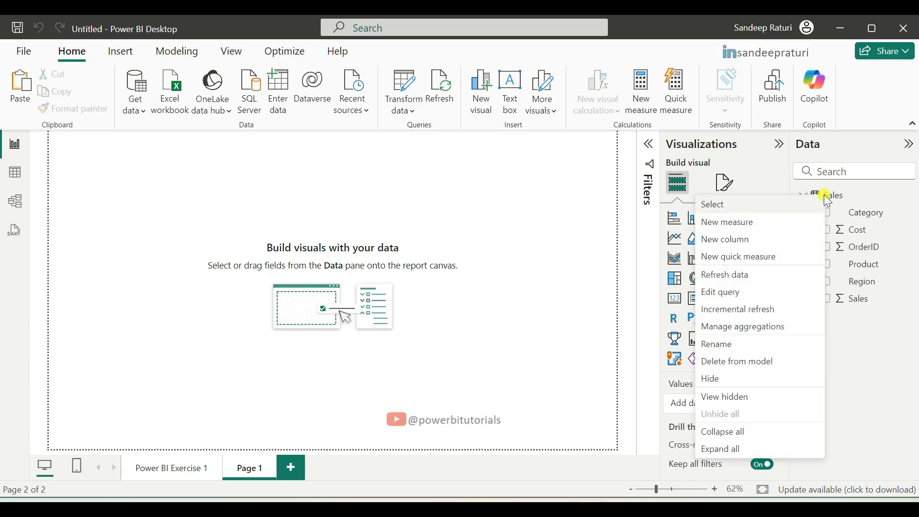
pyautogui.click(747, 222)
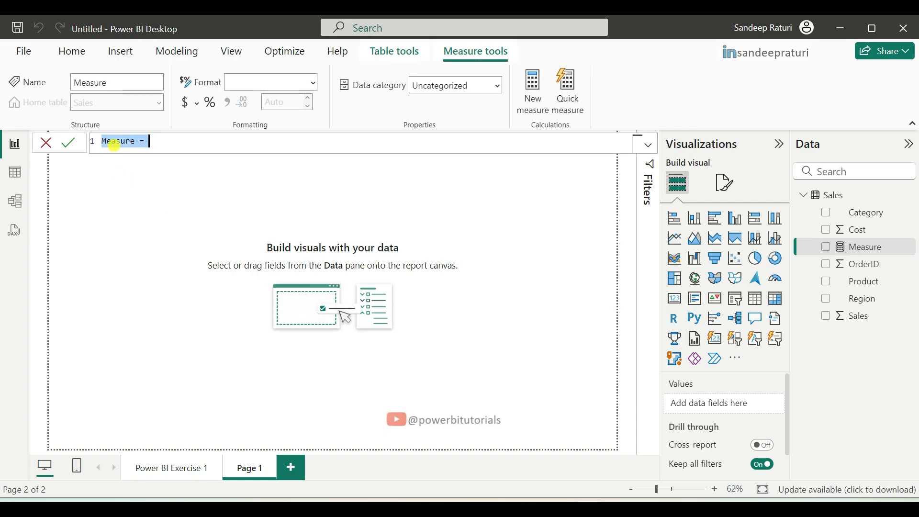
pyautogui.doubleClick(114, 143)
pyautogui.write('Total Sale')
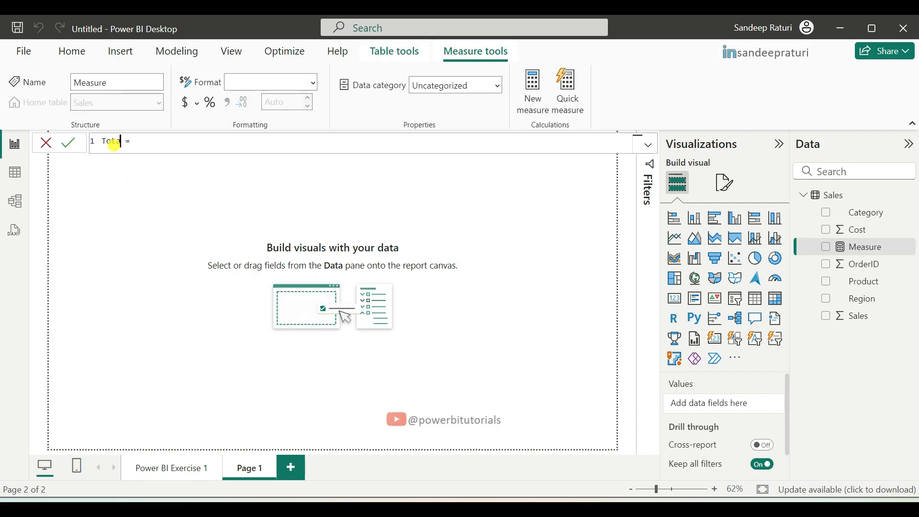
pyautogui.write('s = ')
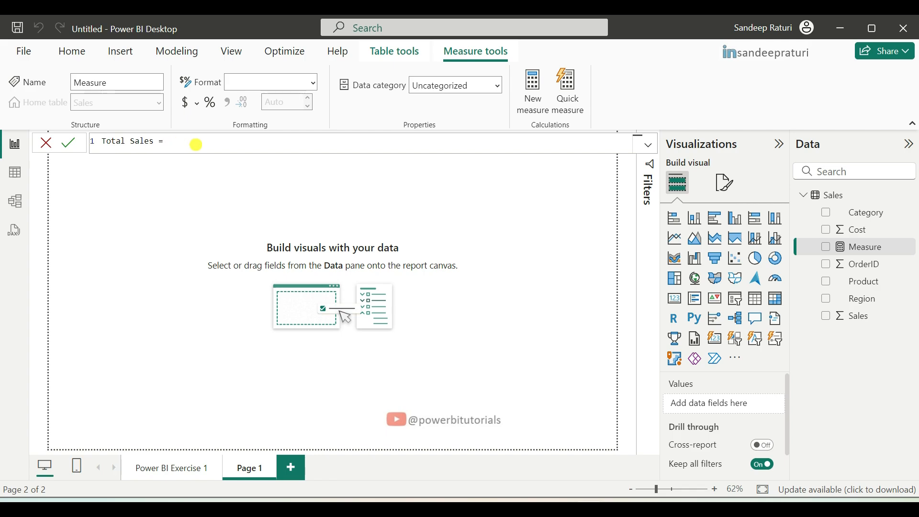
pyautogui.write('SUM')
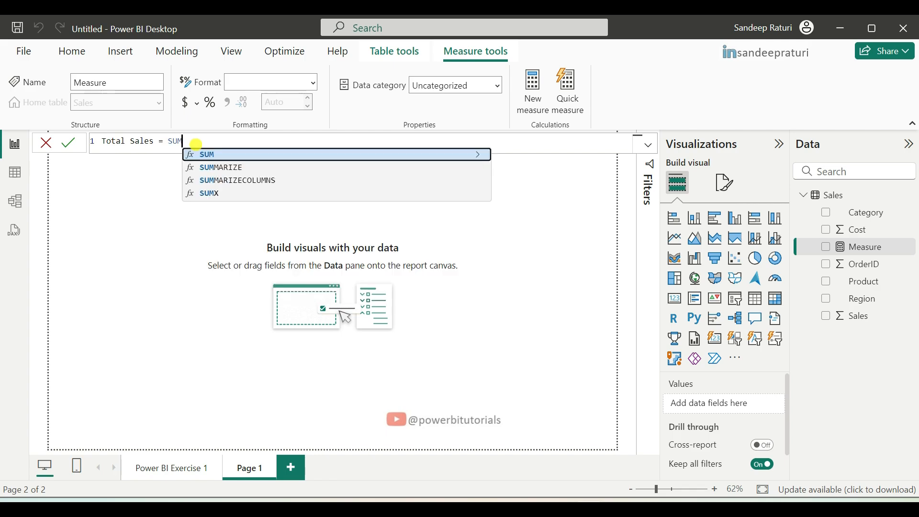
pyautogui.write('(Sales')
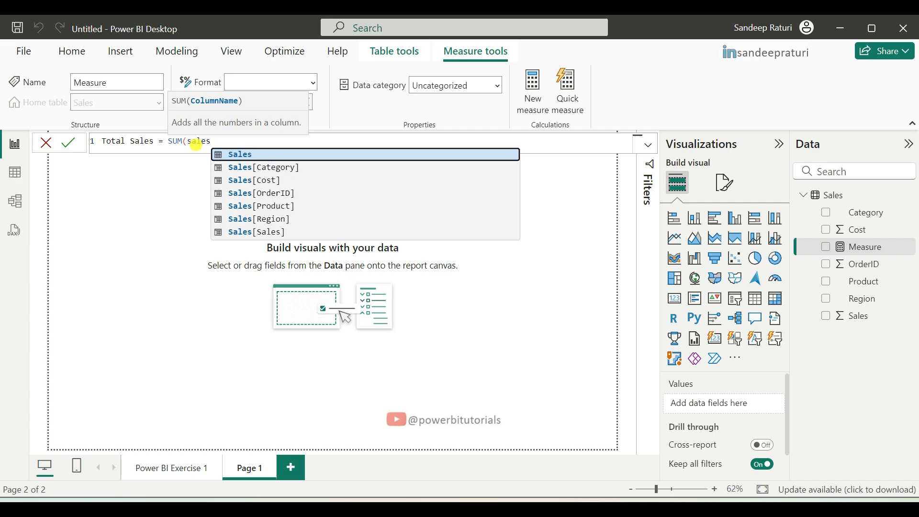
pyautogui.click(275, 232)
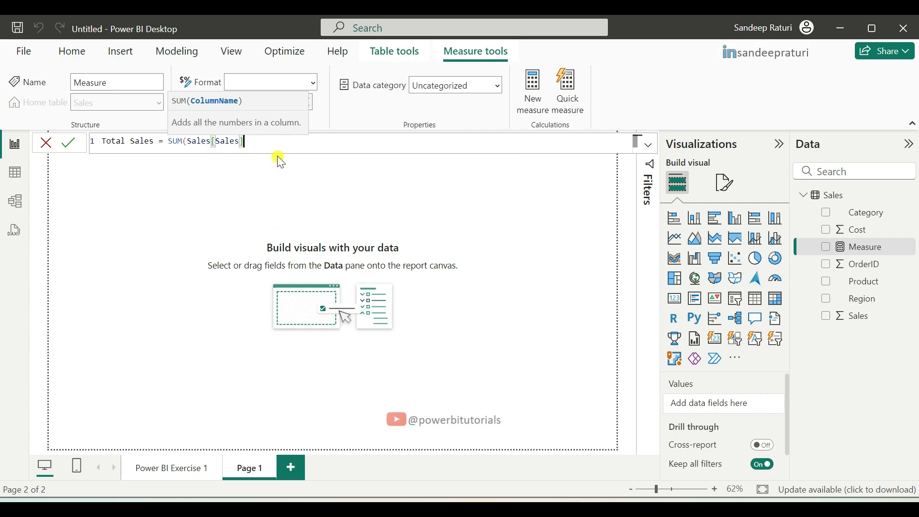
pyautogui.write(')')
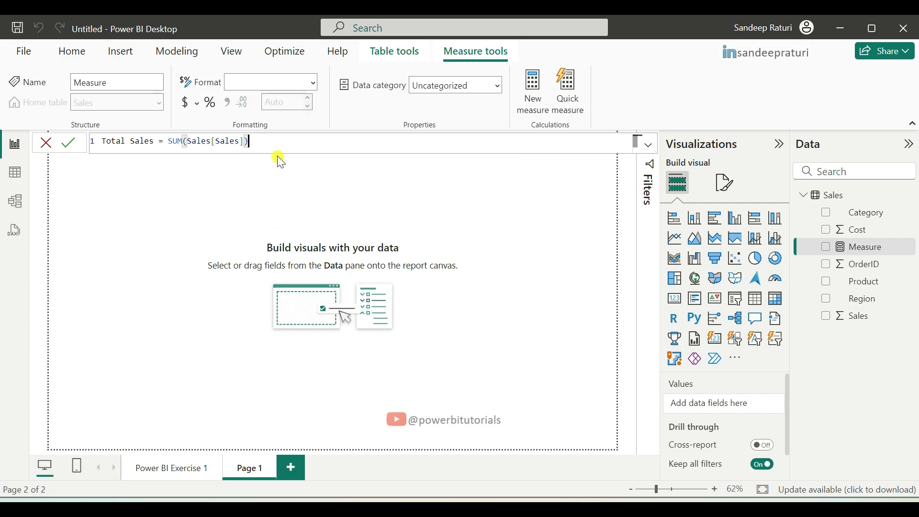
pyautogui.click(73, 143)
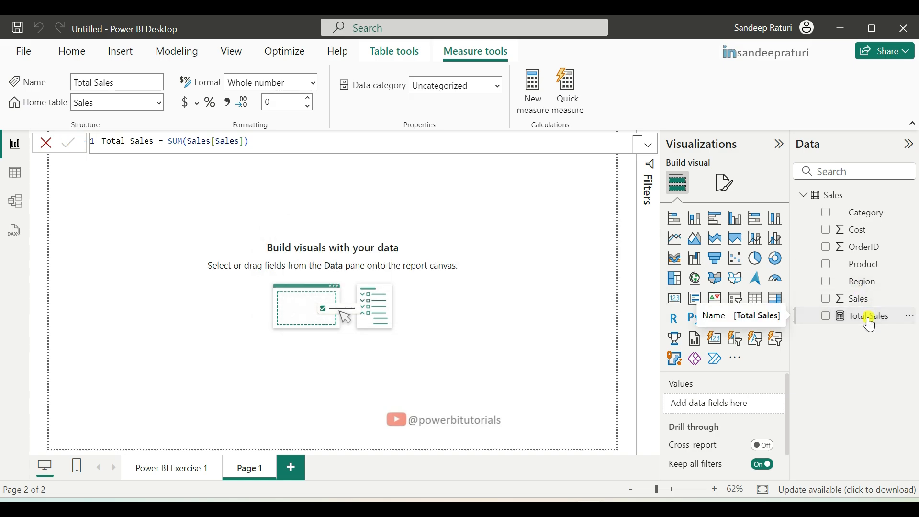
pyautogui.click(539, 291)
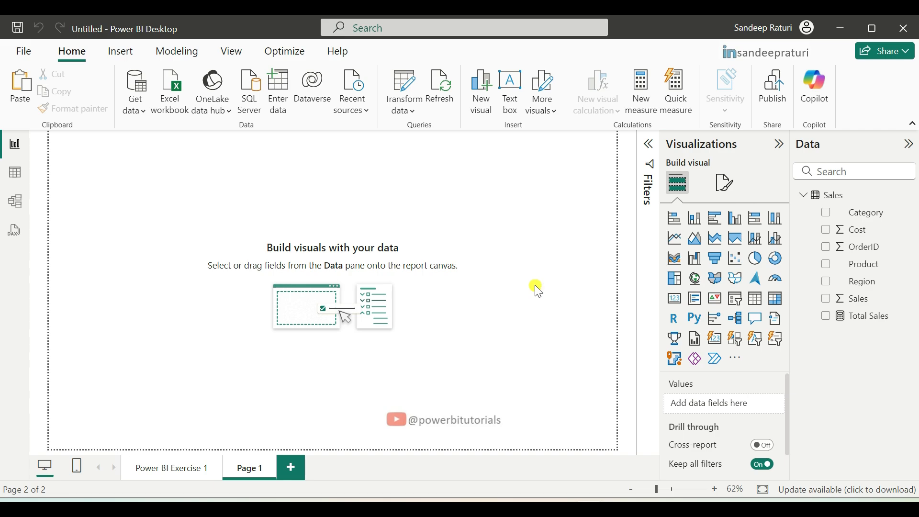
# - Check the Sales table's rows, return to the report, and add a new measure named Total Profit to that table
pyautogui.click(16, 174)
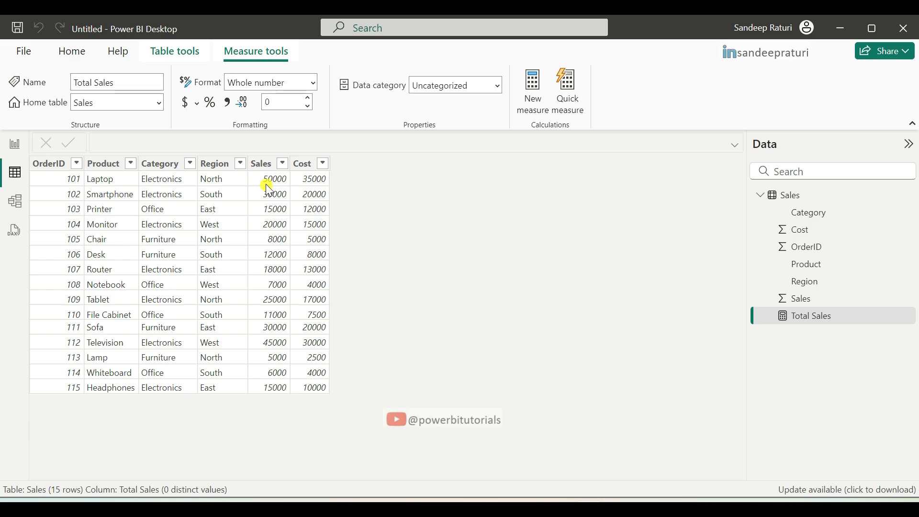
pyautogui.click(17, 144)
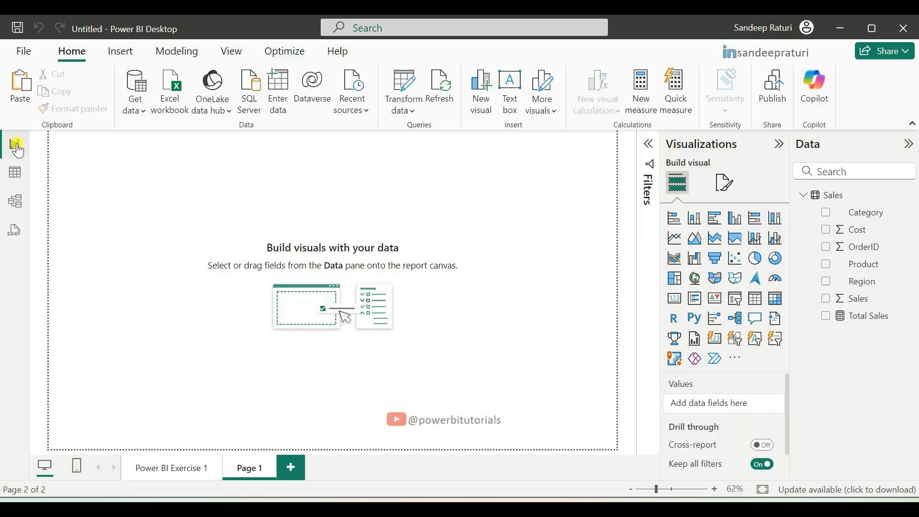
pyautogui.rightClick(829, 197)
pyautogui.click(729, 223)
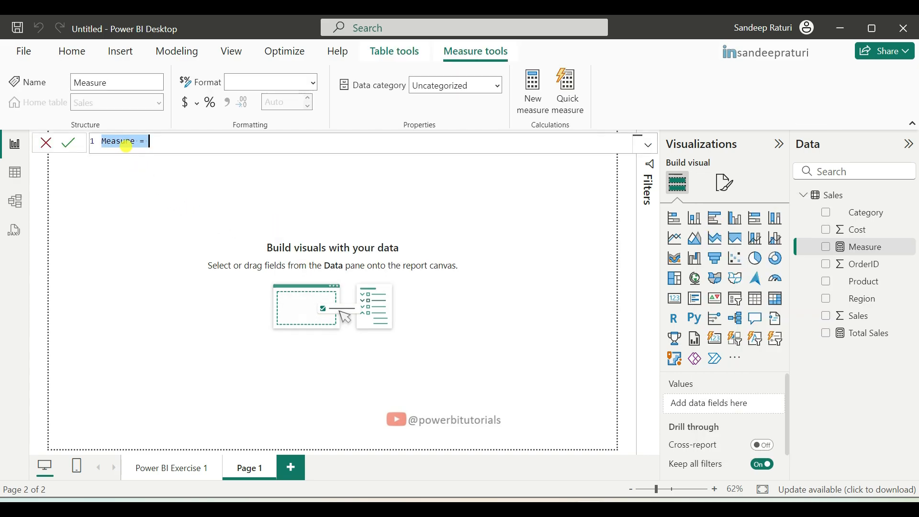
pyautogui.doubleClick(126, 144)
pyautogui.write('Total Prof')
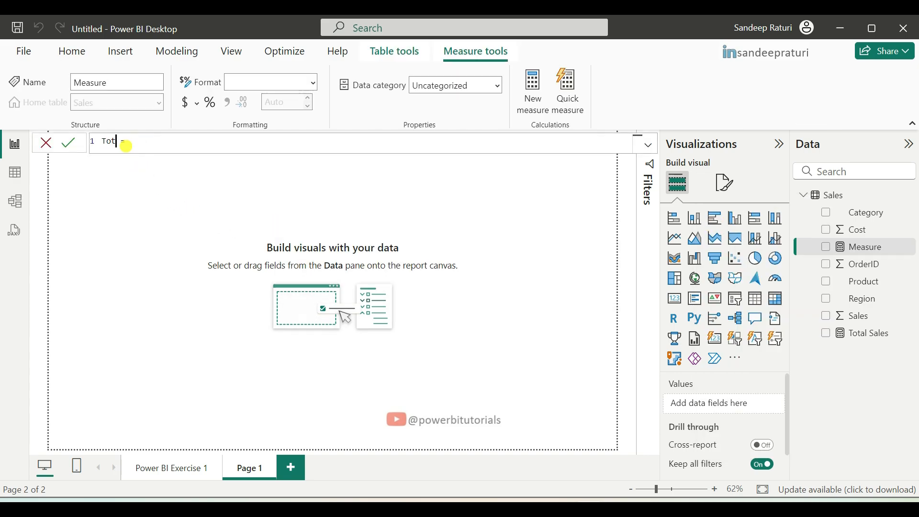
pyautogui.write('it')
# - Define the Total Profit measure as SUM(Sales[Sales]) - SUM(Sales[Cost]), commit it, and close the formula editor
pyautogui.click(202, 136)
pyautogui.write('SUM')
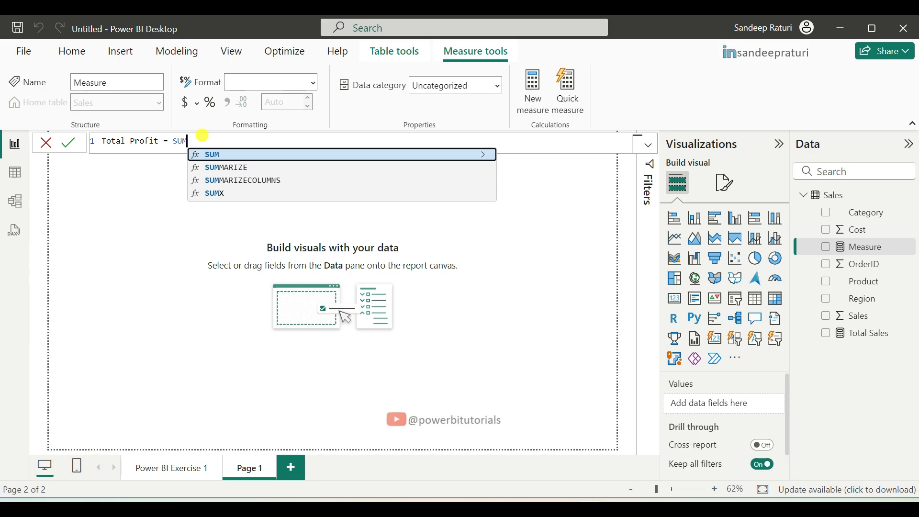
pyautogui.write('(sales')
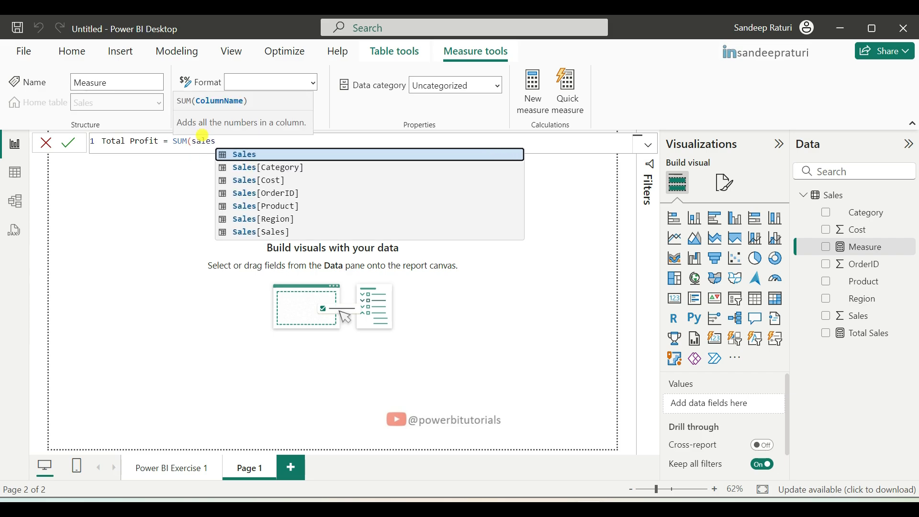
pyautogui.click(261, 233)
pyautogui.write(')')
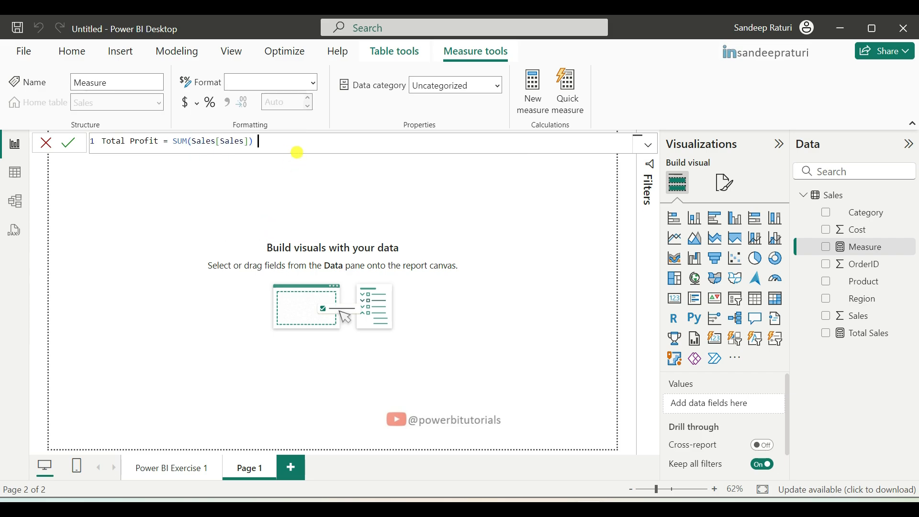
pyautogui.write(' - ')
pyautogui.write('SUM')
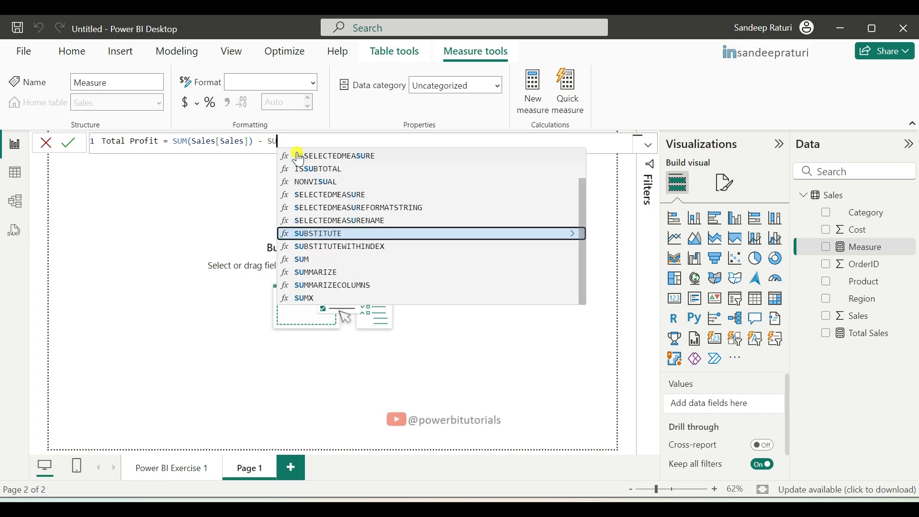
pyautogui.write('(Sa')
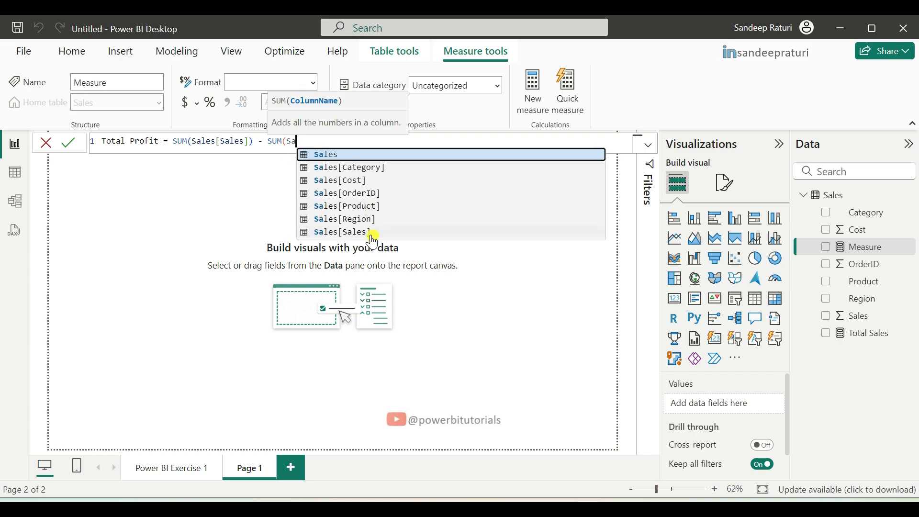
pyautogui.click(364, 182)
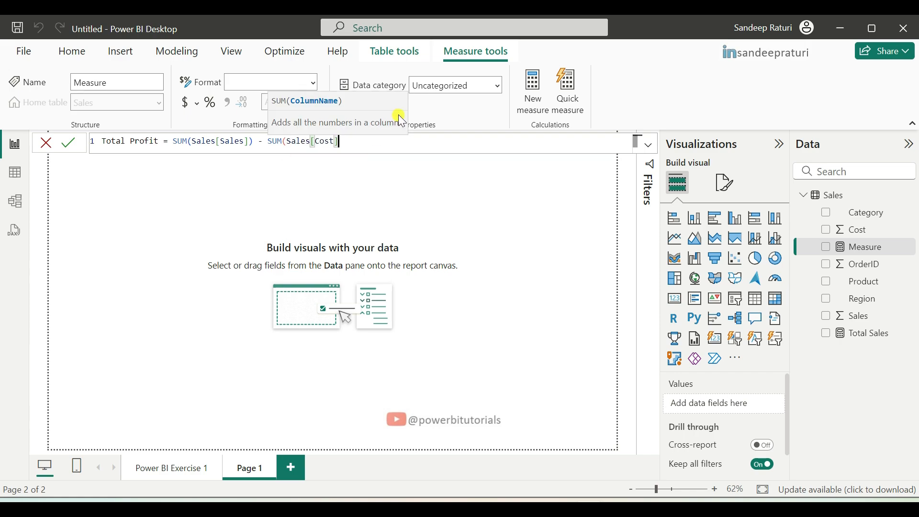
pyautogui.write(')')
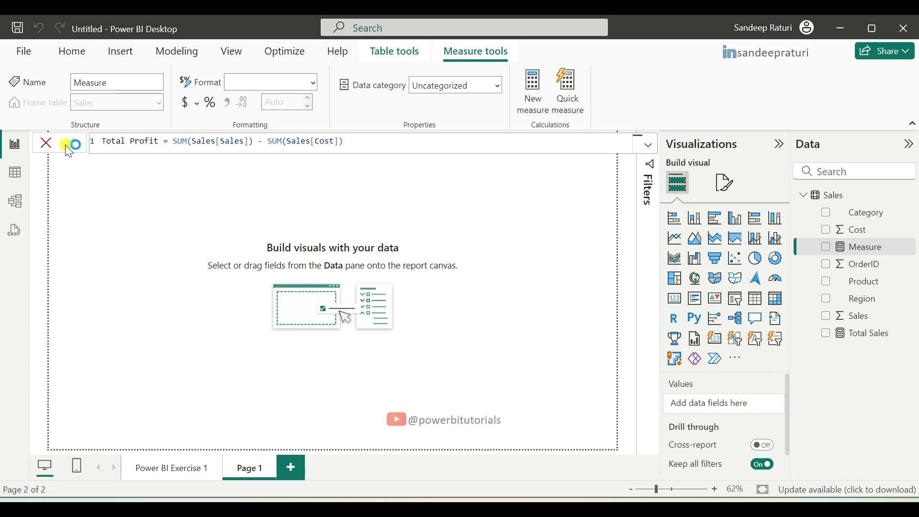
pyautogui.click(69, 144)
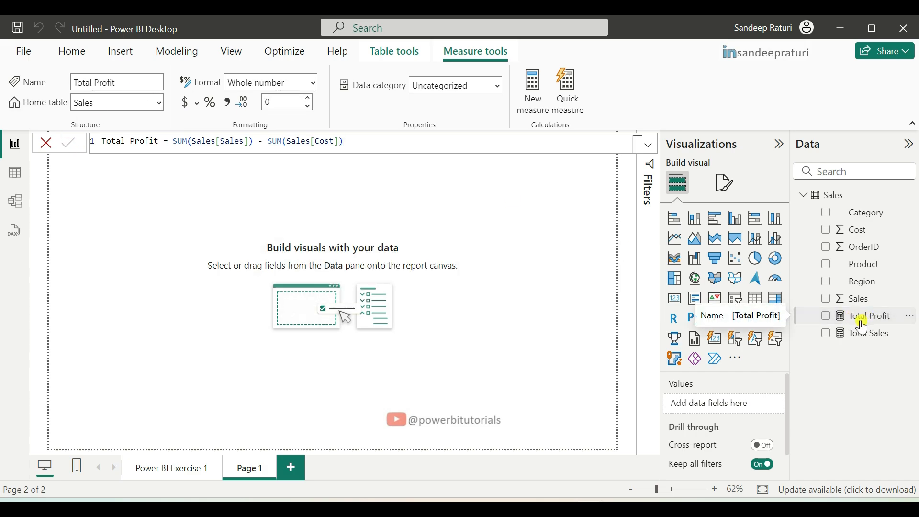
pyautogui.click(45, 144)
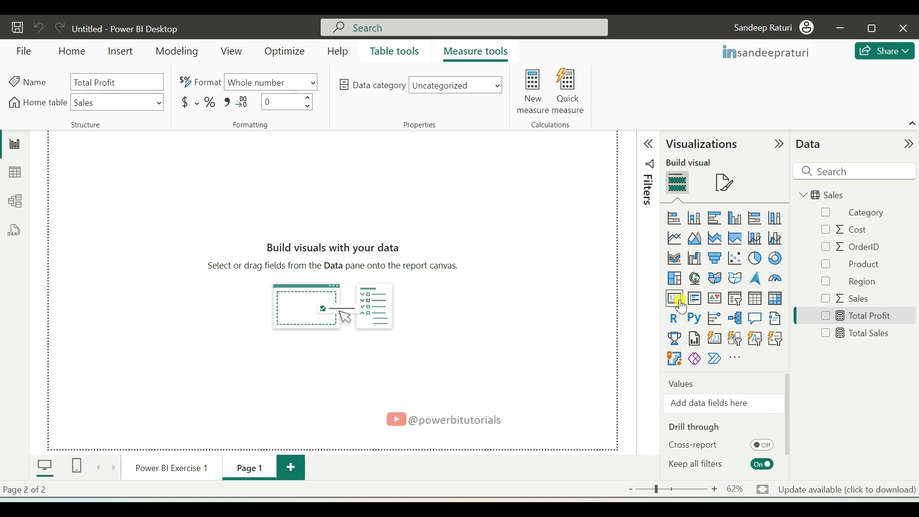
# - Add a card visual showing Total Sales to the upper middle of the report page and reduce its height
pyautogui.moveTo(682, 305); pyautogui.dragTo(180, 217)
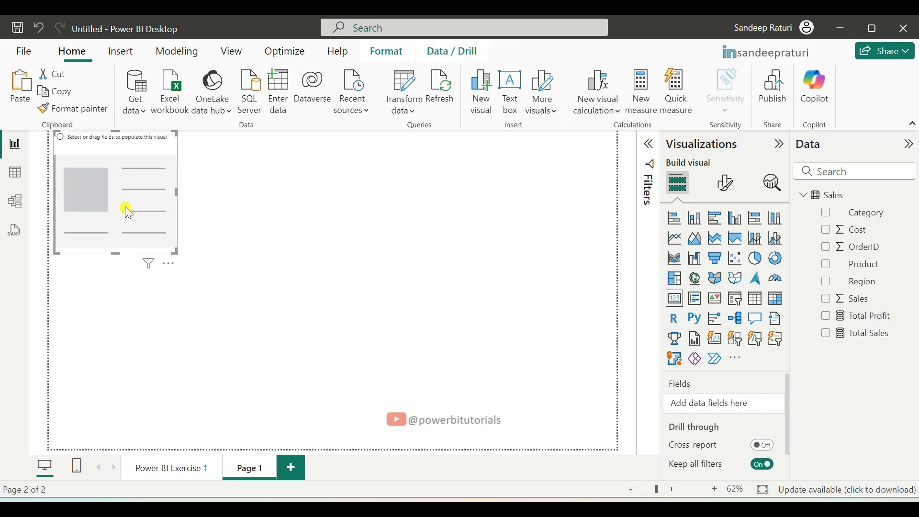
pyautogui.moveTo(127, 207); pyautogui.dragTo(381, 233)
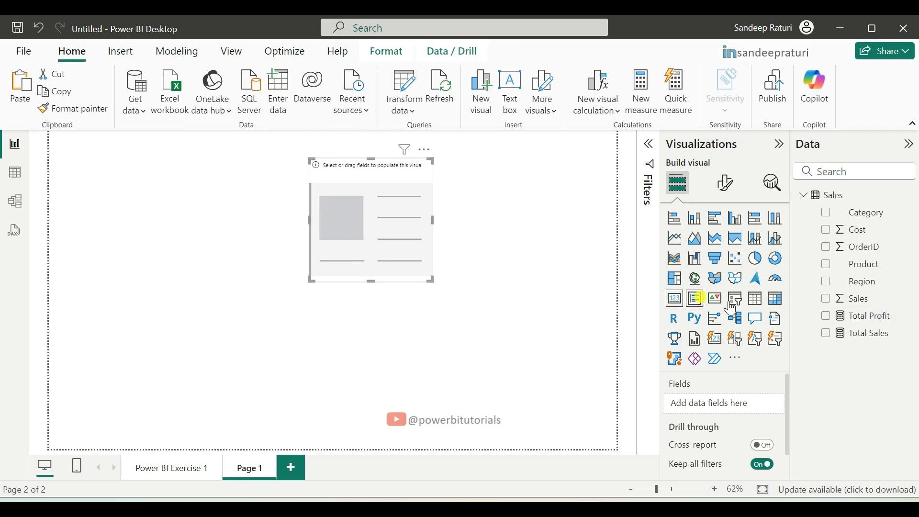
pyautogui.moveTo(876, 341); pyautogui.dragTo(734, 411)
pyautogui.moveTo(735, 410); pyautogui.dragTo(733, 404)
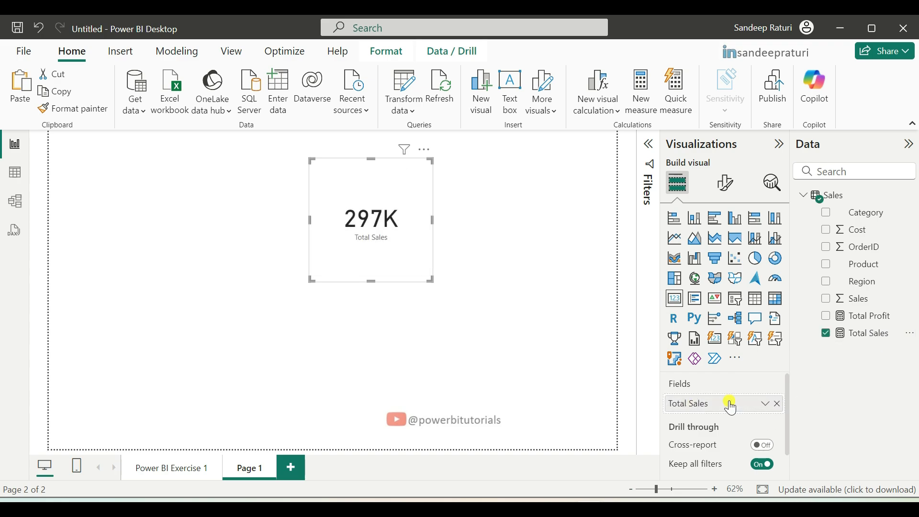
pyautogui.moveTo(430, 281); pyautogui.dragTo(438, 225)
pyautogui.moveTo(411, 193); pyautogui.dragTo(386, 200)
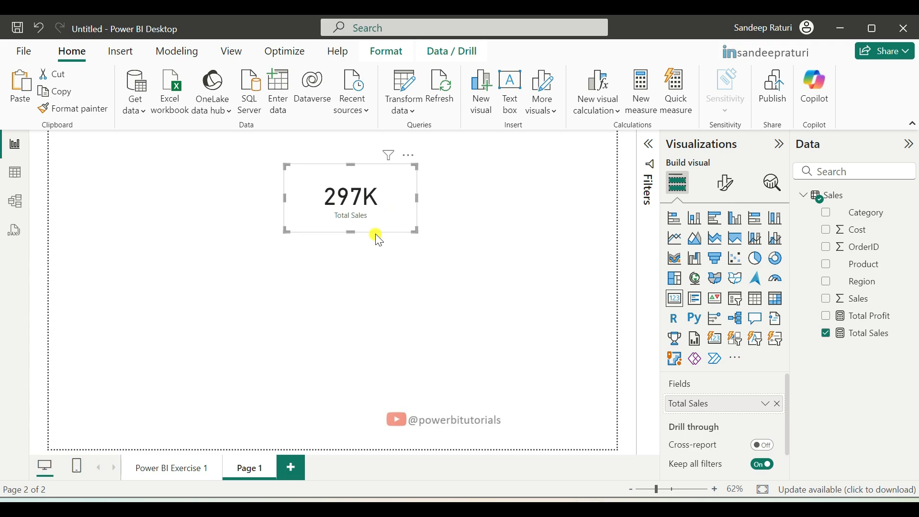
pyautogui.click(492, 205)
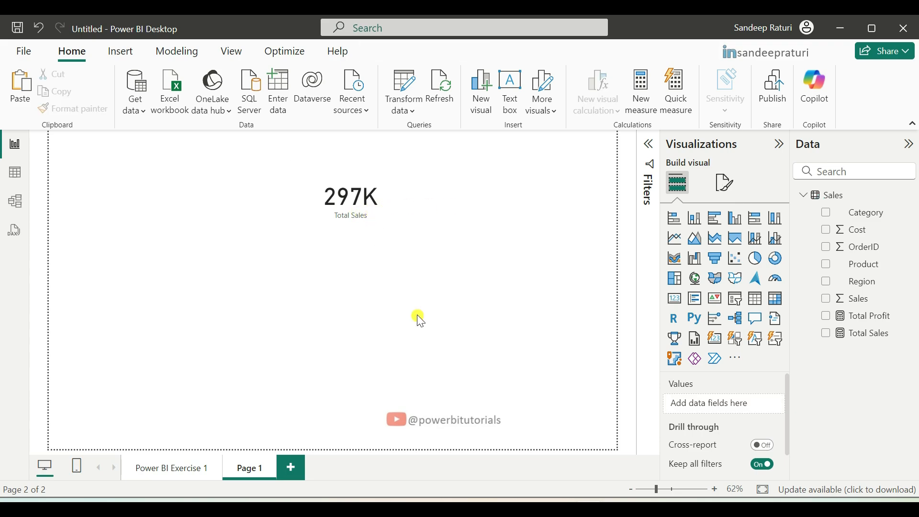
# - Add a second card showing Total Profit beside the Total Sales card and reduce its height
pyautogui.click(675, 299)
pyautogui.moveTo(240, 381); pyautogui.dragTo(536, 249)
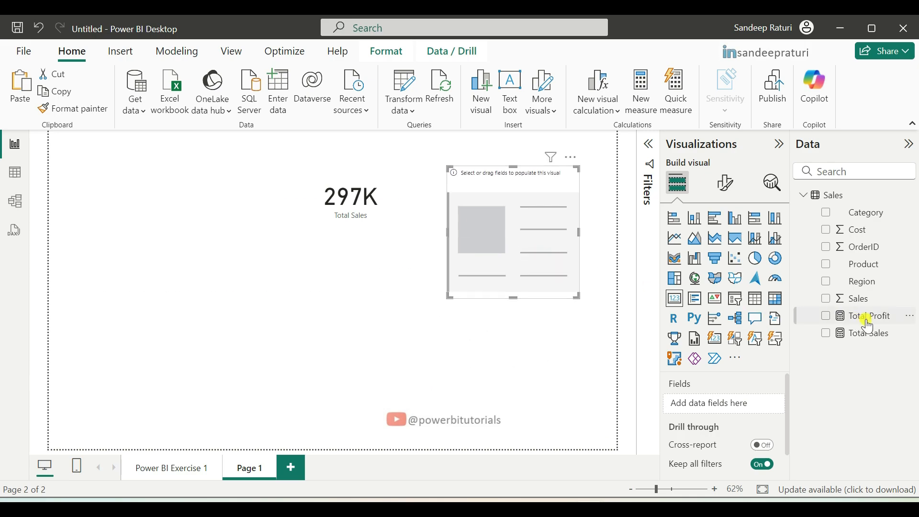
pyautogui.moveTo(869, 326); pyautogui.dragTo(737, 406)
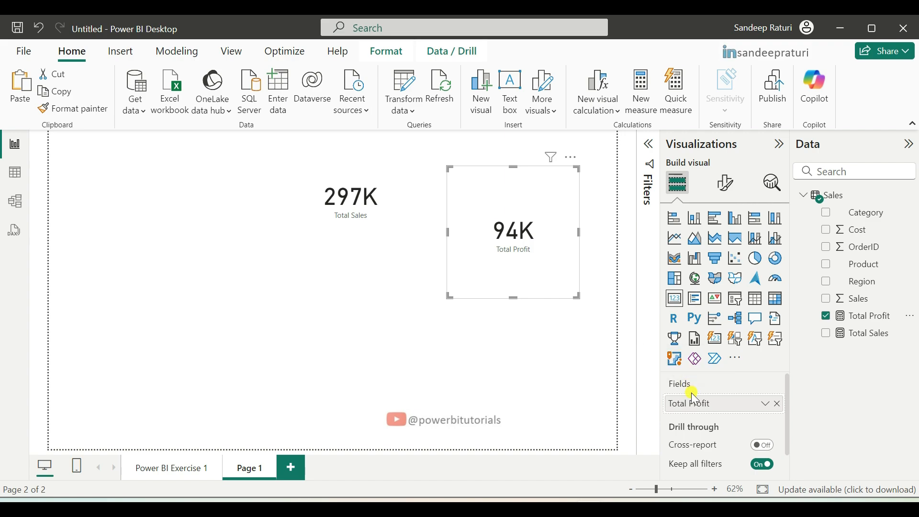
pyautogui.moveTo(514, 298); pyautogui.dragTo(526, 237)
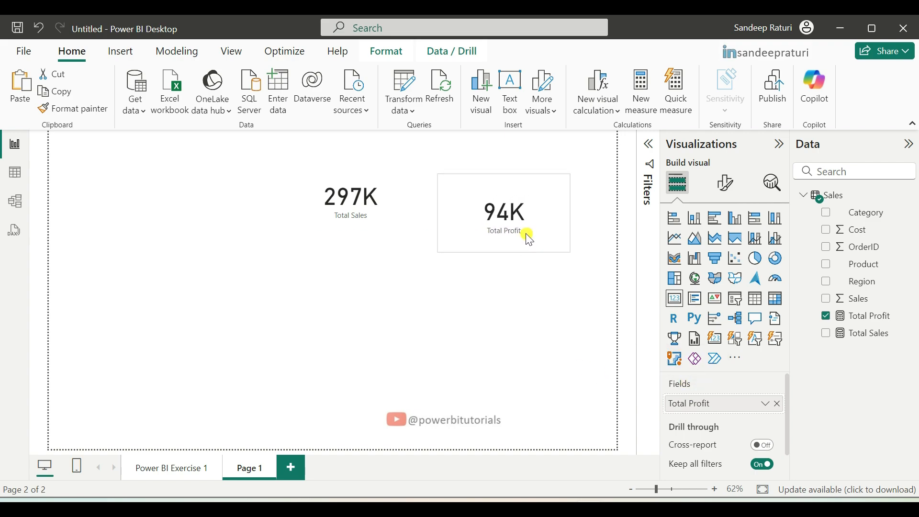
pyautogui.click(479, 342)
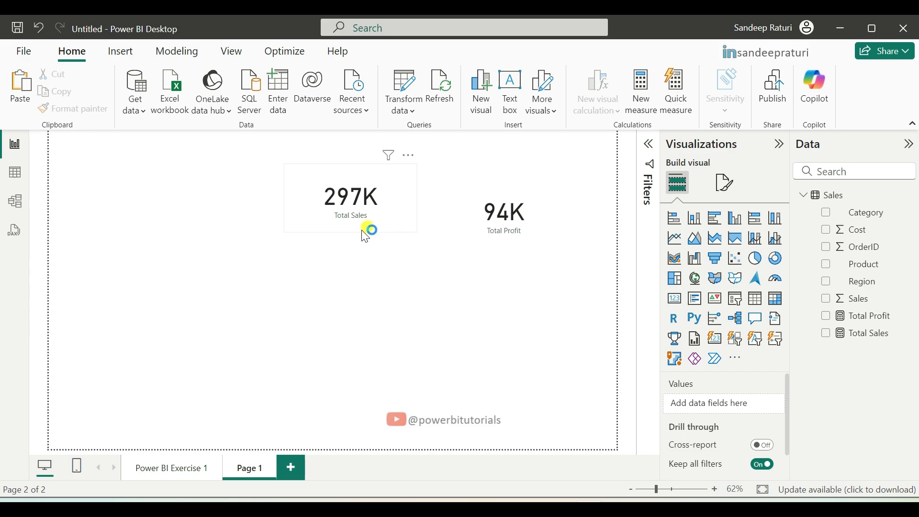
# - Reposition the Total Sales and Total Profit cards so they line up in one row
pyautogui.click(359, 242)
pyautogui.moveTo(486, 225)
pyautogui.mouseDown()
pyautogui.moveTo(473, 231)
pyautogui.moveTo(481, 237)
pyautogui.moveTo(476, 231)
pyautogui.mouseUp()
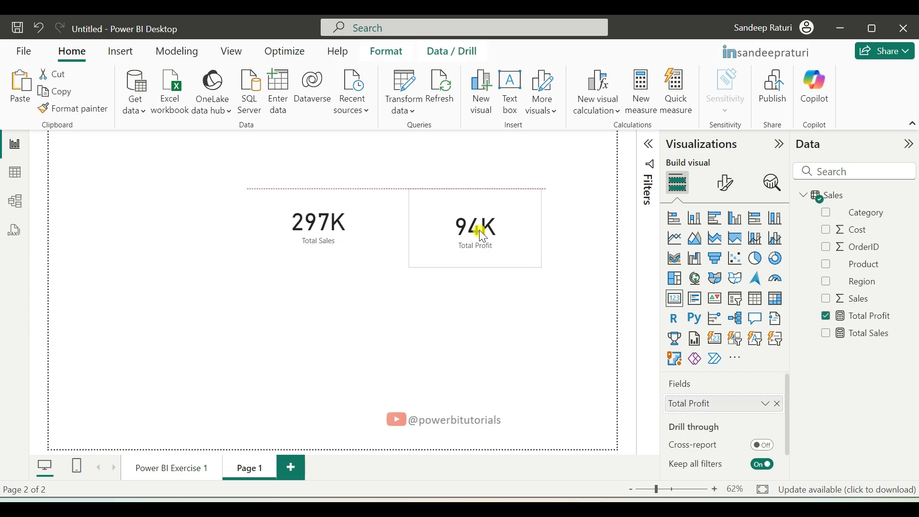
pyautogui.click(372, 238)
pyautogui.moveTo(487, 234); pyautogui.dragTo(488, 226)
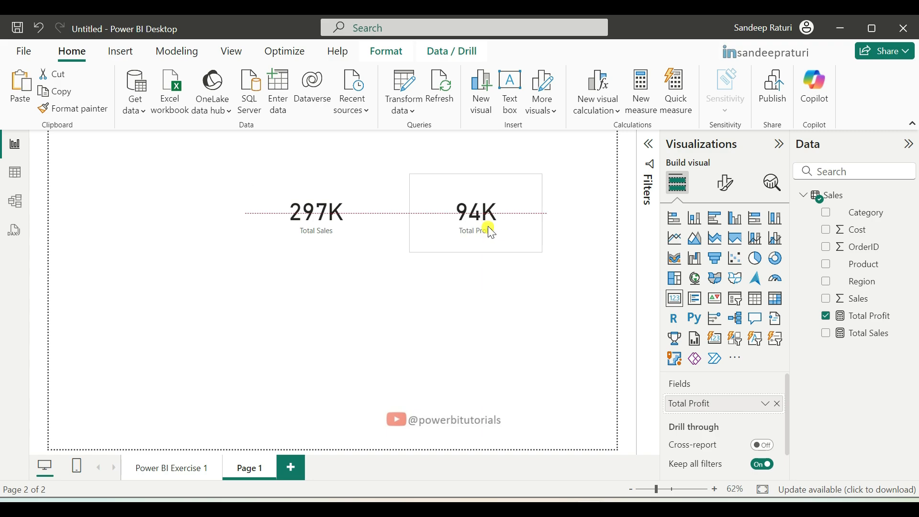
pyautogui.click(496, 321)
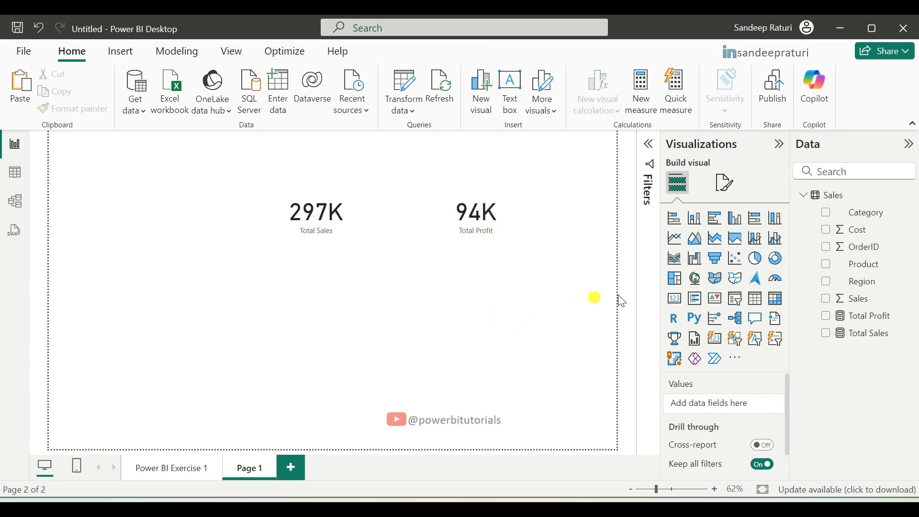
# - Insert a clustered column chart below the two cards and size it to span their combined width
pyautogui.click(734, 221)
pyautogui.moveTo(582, 204); pyautogui.dragTo(301, 317)
pyautogui.moveTo(333, 368); pyautogui.dragTo(565, 398)
pyautogui.moveTo(435, 354); pyautogui.dragTo(431, 340)
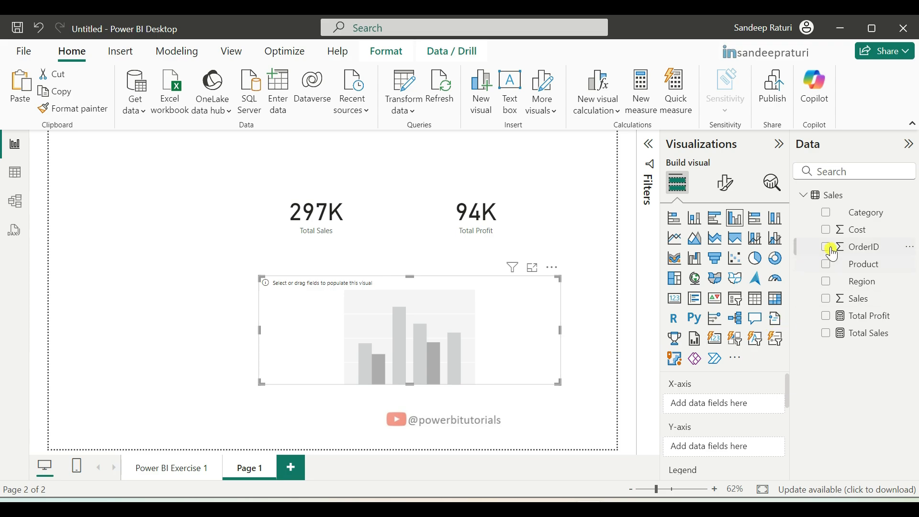
# - Assign Region to the chart's X-axis and Total Sales to its Y-axis, and enlarge the chart slightly upward
pyautogui.moveTo(872, 293); pyautogui.dragTo(741, 405)
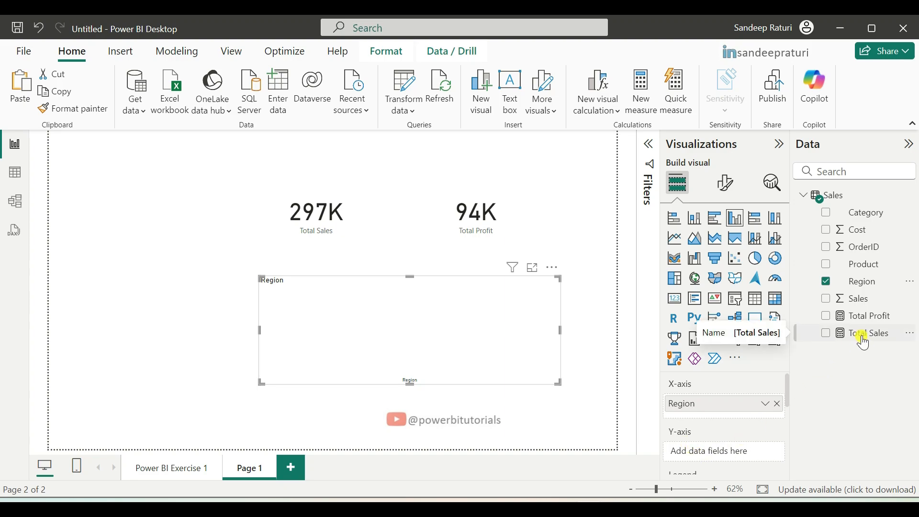
pyautogui.moveTo(864, 343); pyautogui.dragTo(743, 461)
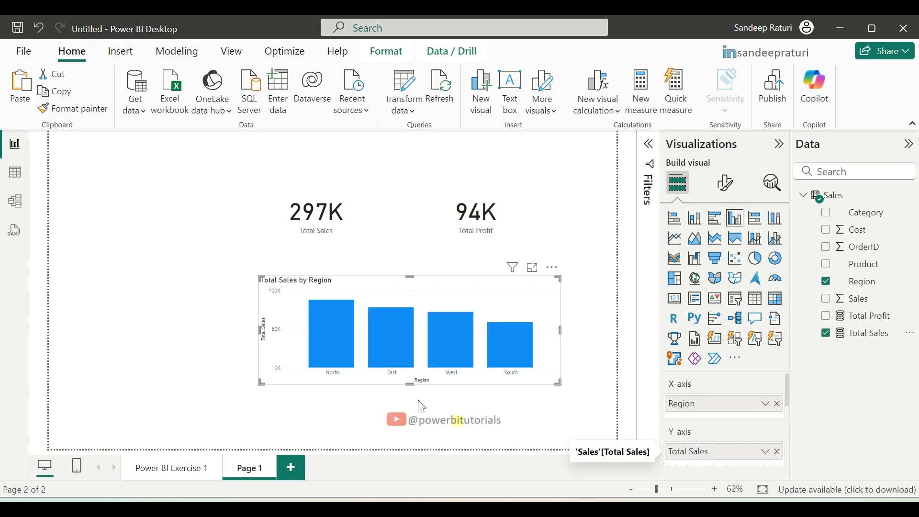
pyautogui.moveTo(259, 277); pyautogui.dragTo(260, 265)
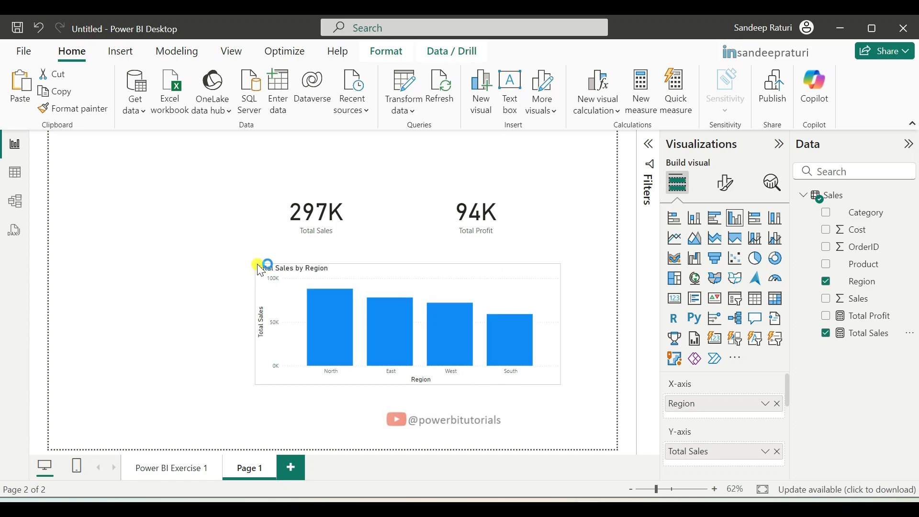
# - Inspect the Total Sales of individual regions in the column chart and deselect the chart
pyautogui.moveTo(330, 310)
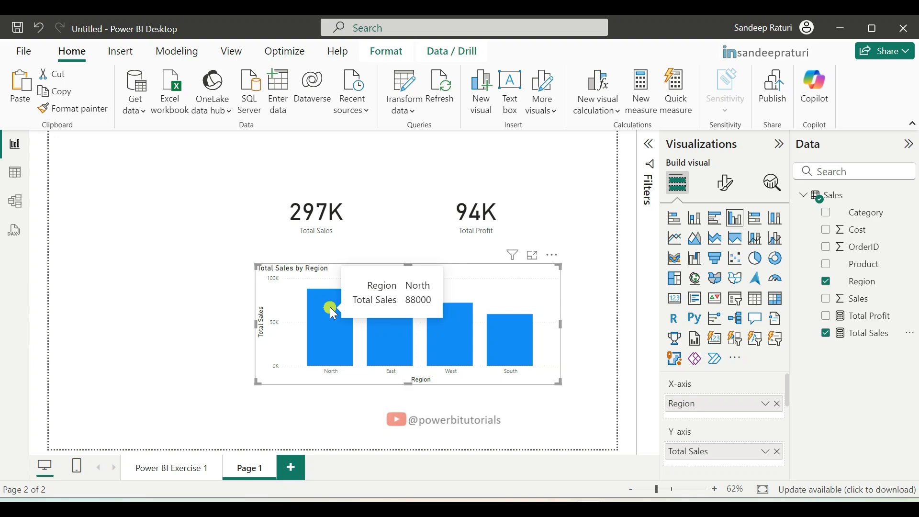
pyautogui.moveTo(398, 339)
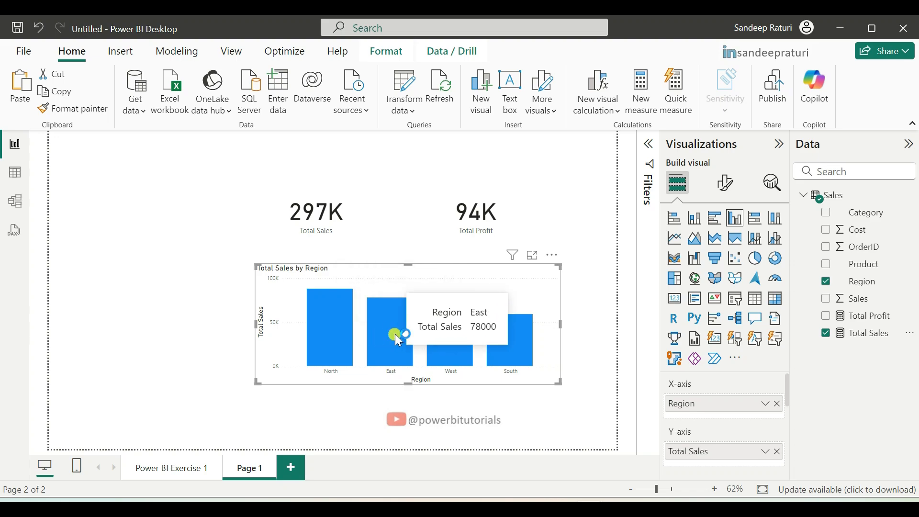
pyautogui.moveTo(512, 343)
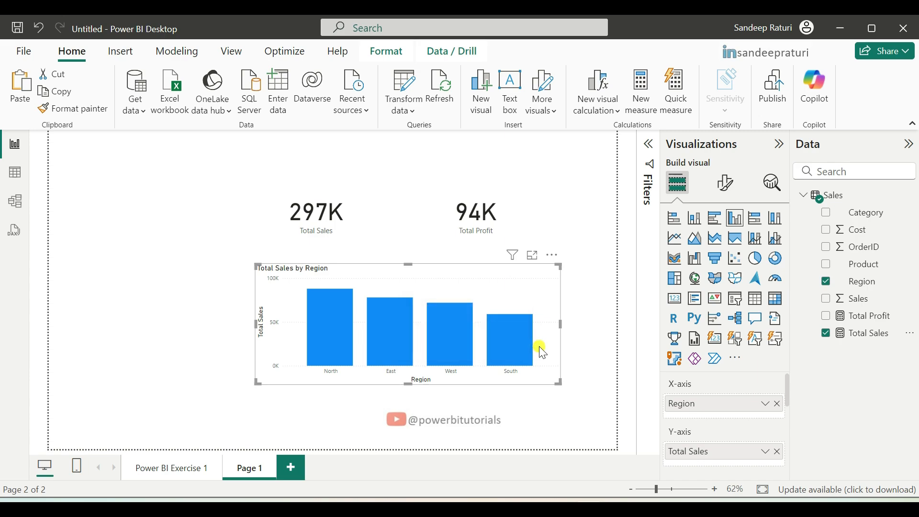
pyautogui.click(551, 216)
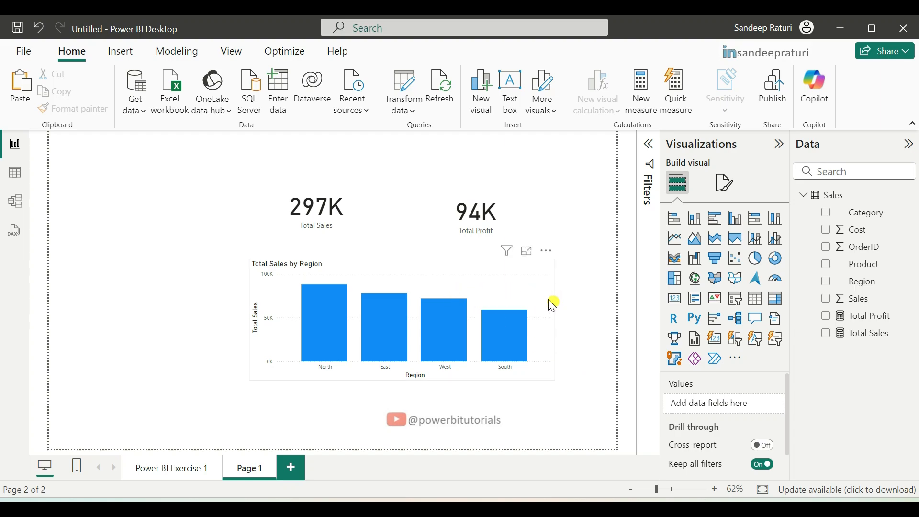
# - Open the column chart's formatting options and review its X-axis settings
pyautogui.click(421, 272)
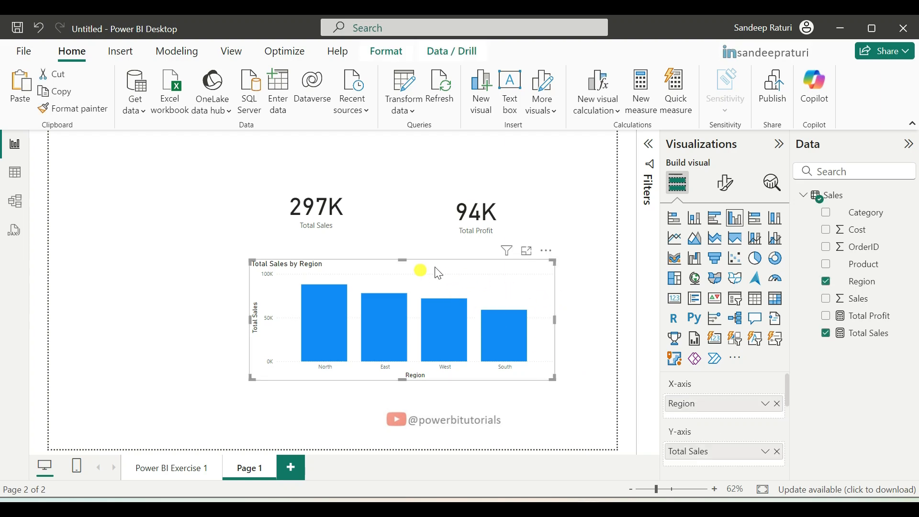
pyautogui.click(726, 193)
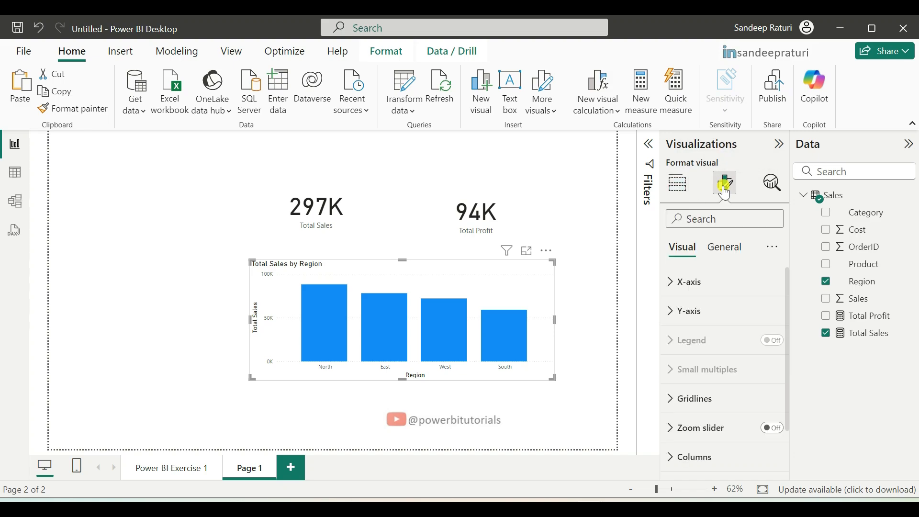
pyautogui.scroll(-2, 701, 319)
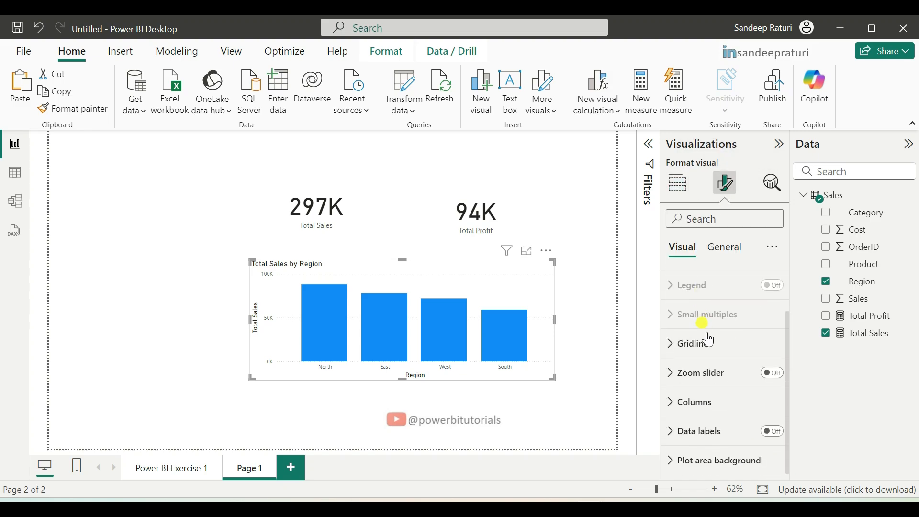
pyautogui.scroll(2, 715, 349)
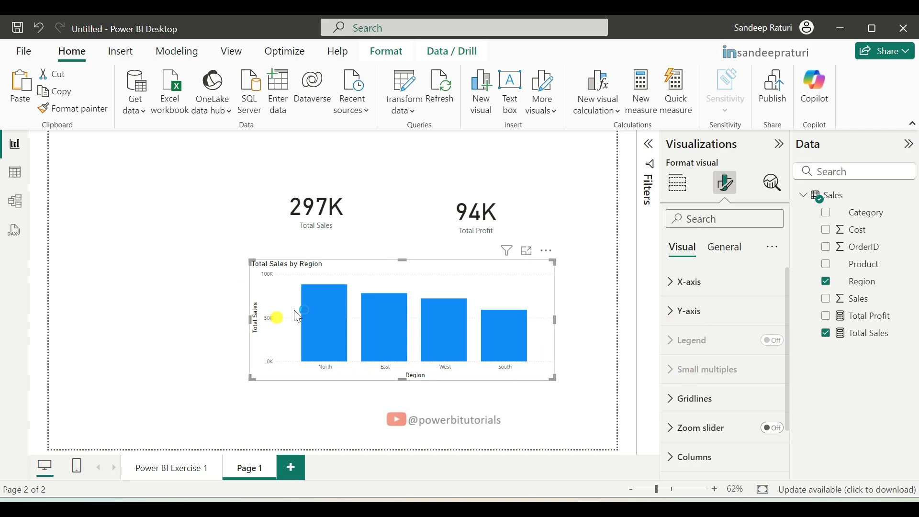
pyautogui.click(667, 287)
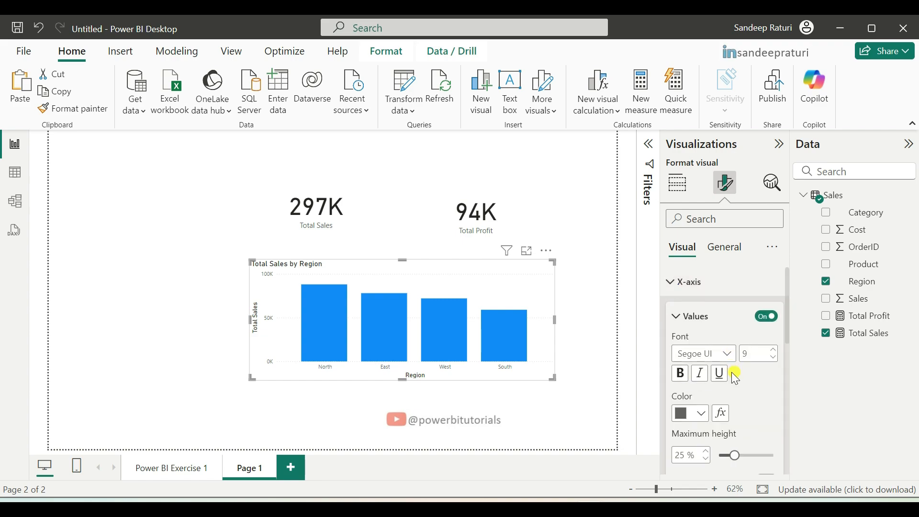
pyautogui.click(672, 287)
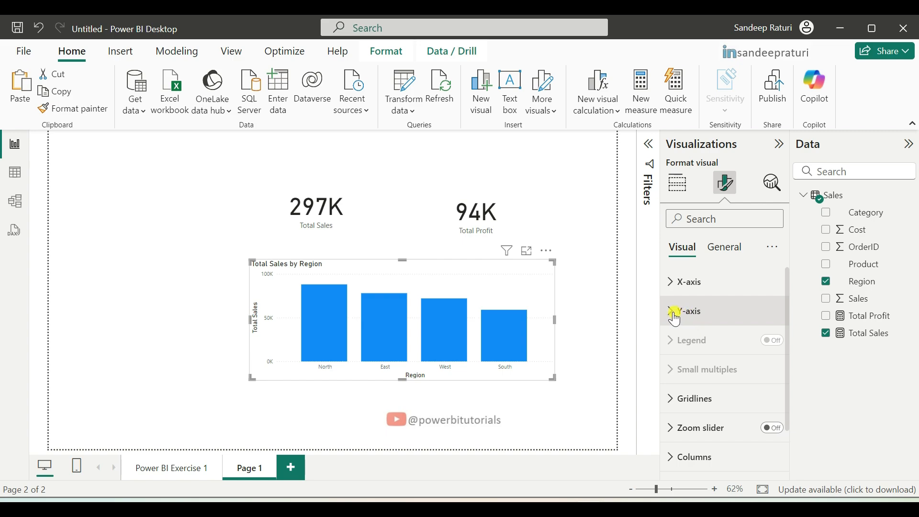
# - Review the column chart's Y-axis range and values settings, and collapse them
pyautogui.click(675, 313)
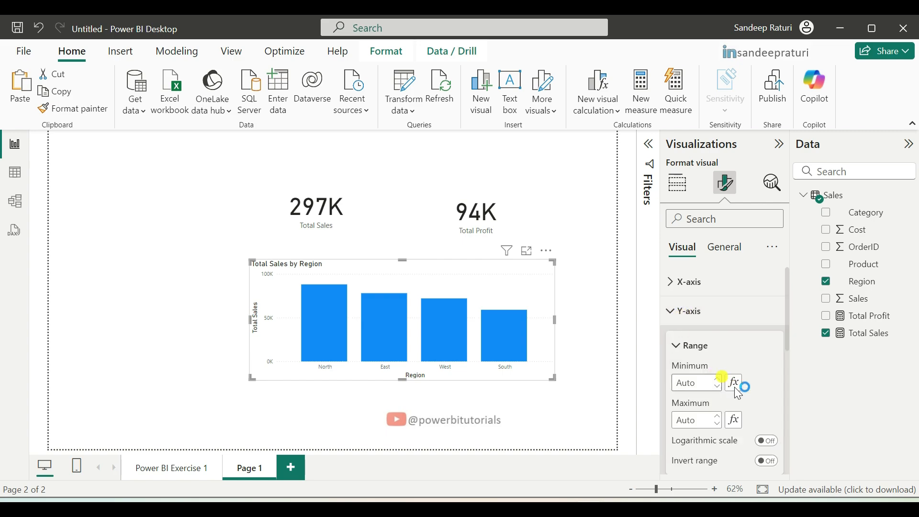
pyautogui.scroll(-2, 718, 407)
pyautogui.click(677, 425)
pyautogui.scroll(-2, 734, 433)
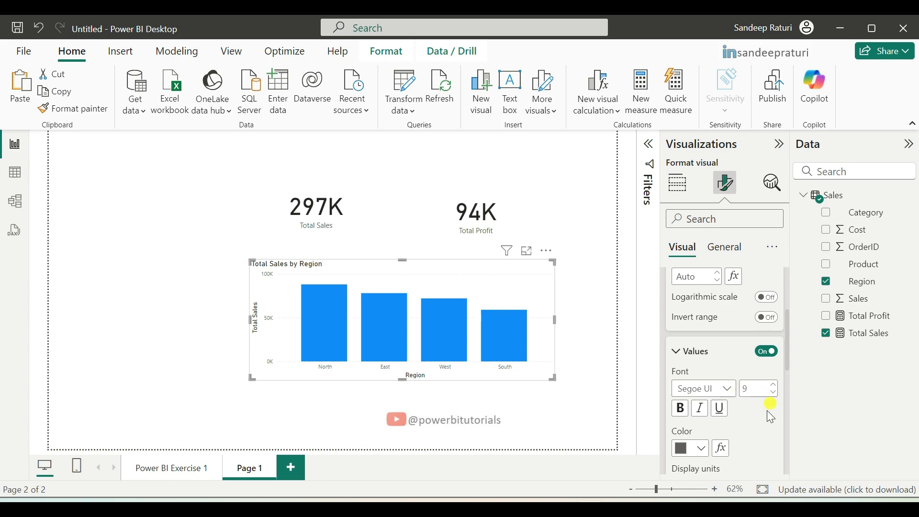
pyautogui.scroll(5, 737, 404)
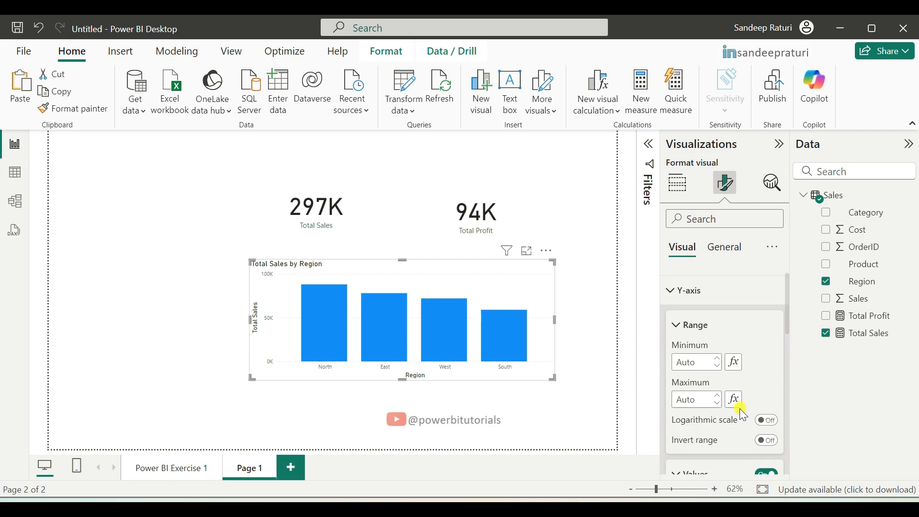
pyautogui.click(675, 313)
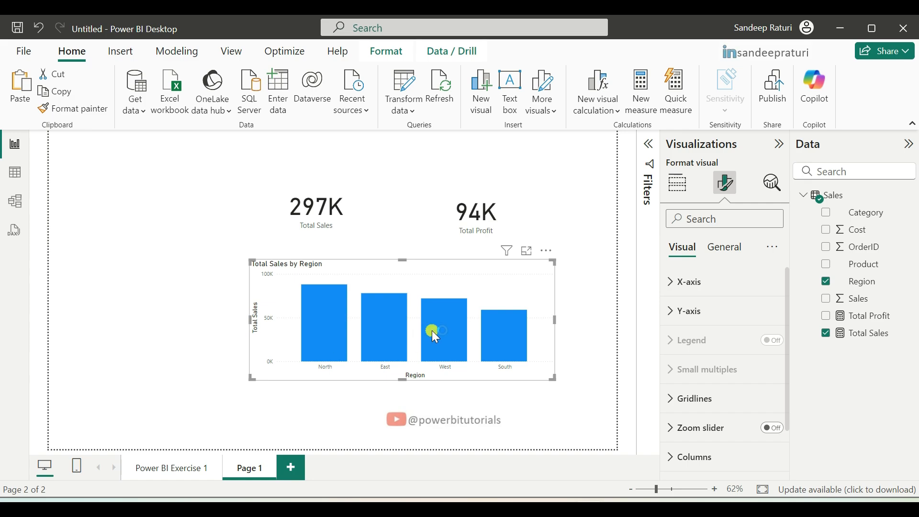
# - Turn on data labels for the column chart and set the color of all its columns to orange
pyautogui.scroll(-2, 751, 410)
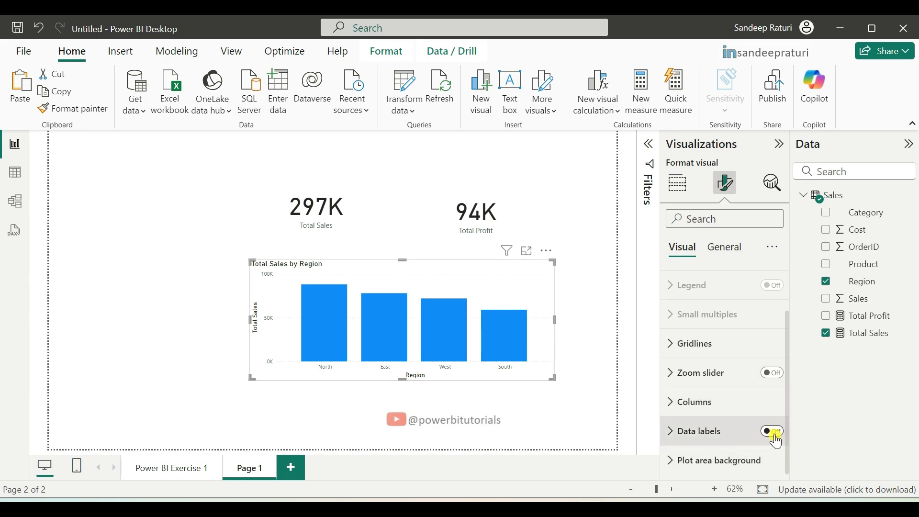
pyautogui.click(774, 434)
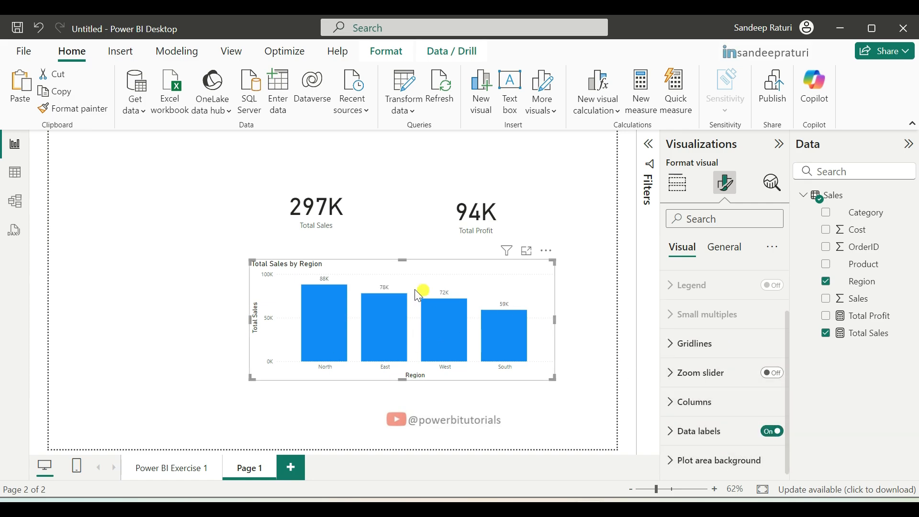
pyautogui.click(684, 403)
pyautogui.scroll(-3, 742, 412)
pyautogui.click(701, 402)
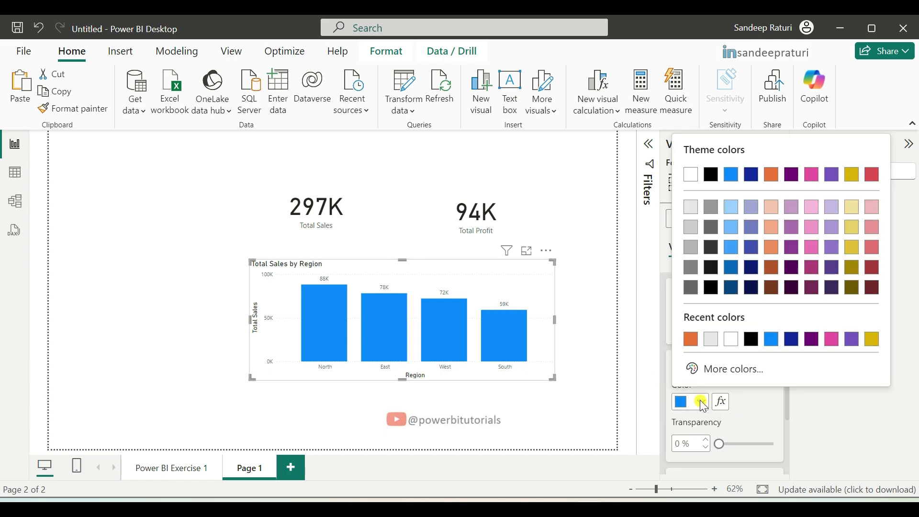
pyautogui.click(689, 336)
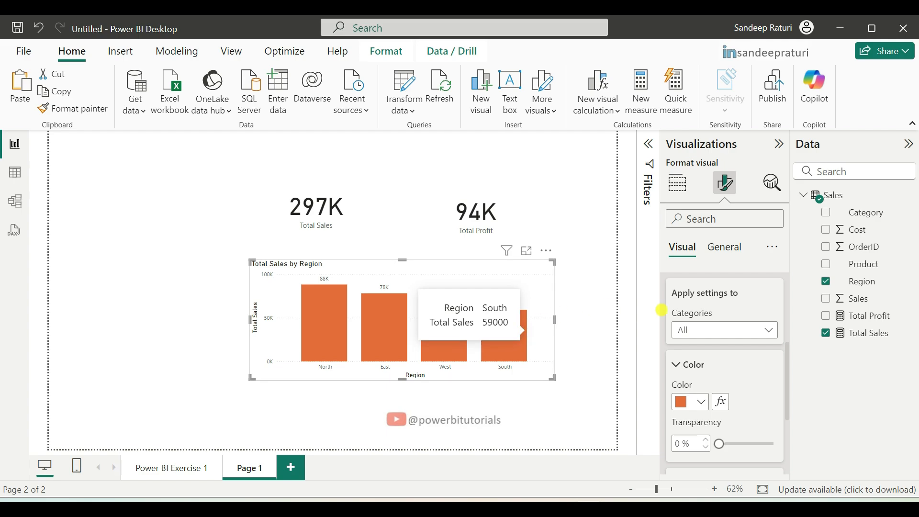
# - Set the color of only the North column in the Total Sales by Region chart to black
pyautogui.click(726, 335)
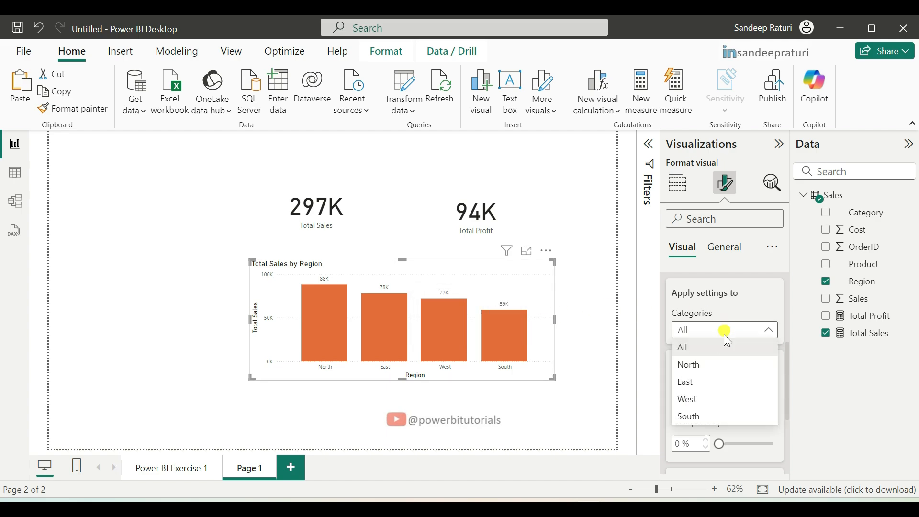
pyautogui.click(701, 366)
pyautogui.click(690, 402)
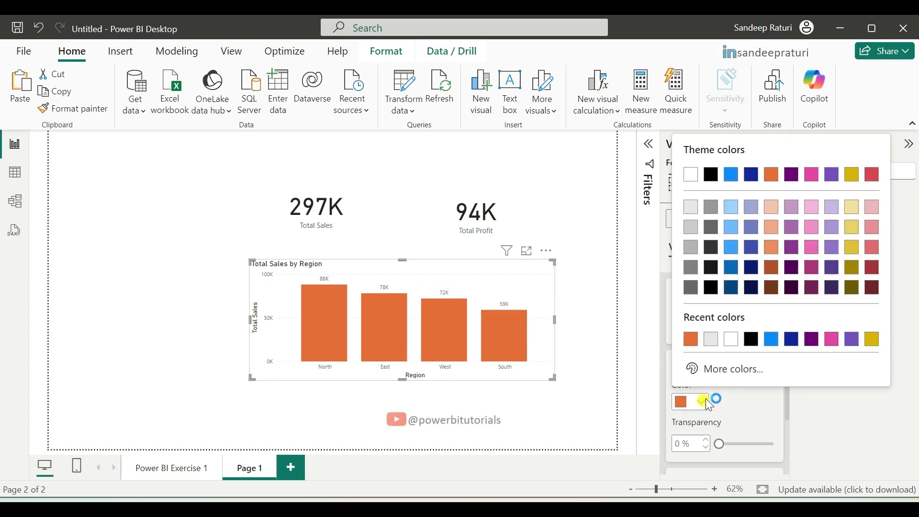
pyautogui.click(751, 341)
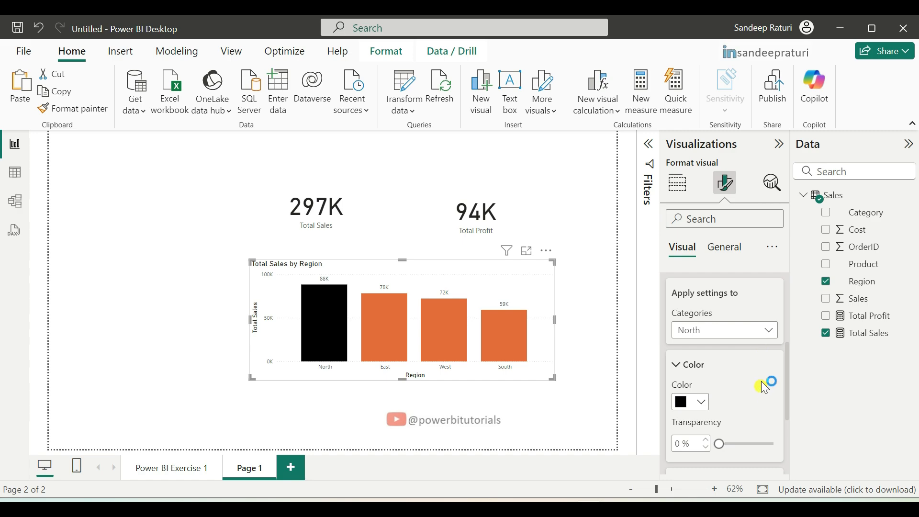
# - Review the column chart's general size and position properties
pyautogui.click(725, 248)
pyautogui.click(730, 288)
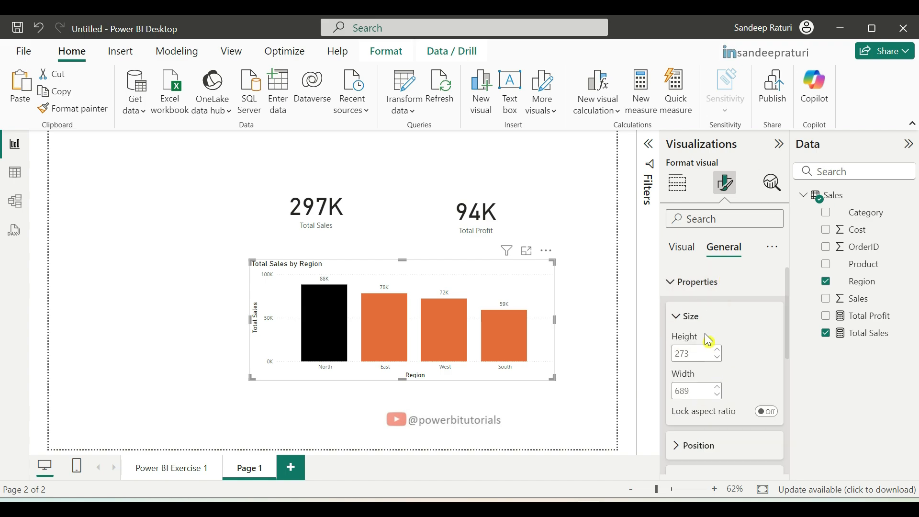
pyautogui.scroll(-3, 720, 402)
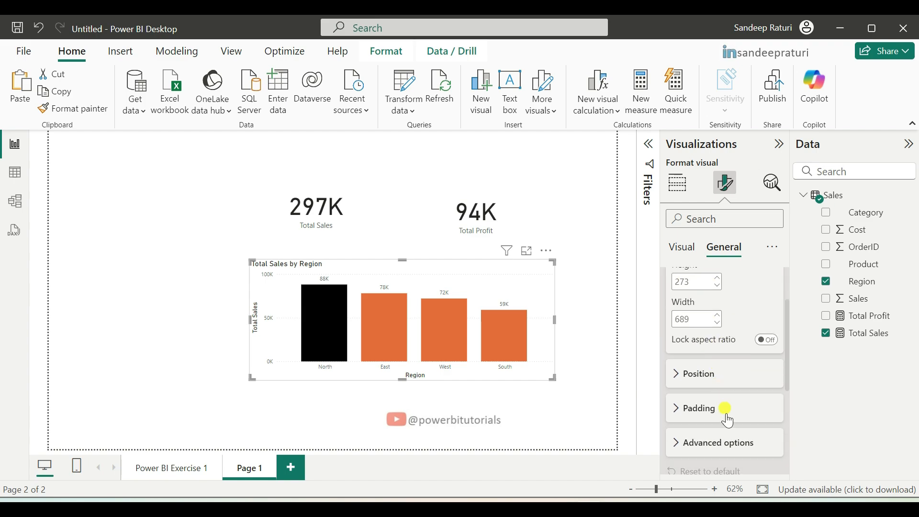
pyautogui.click(700, 373)
pyautogui.scroll(-3, 739, 381)
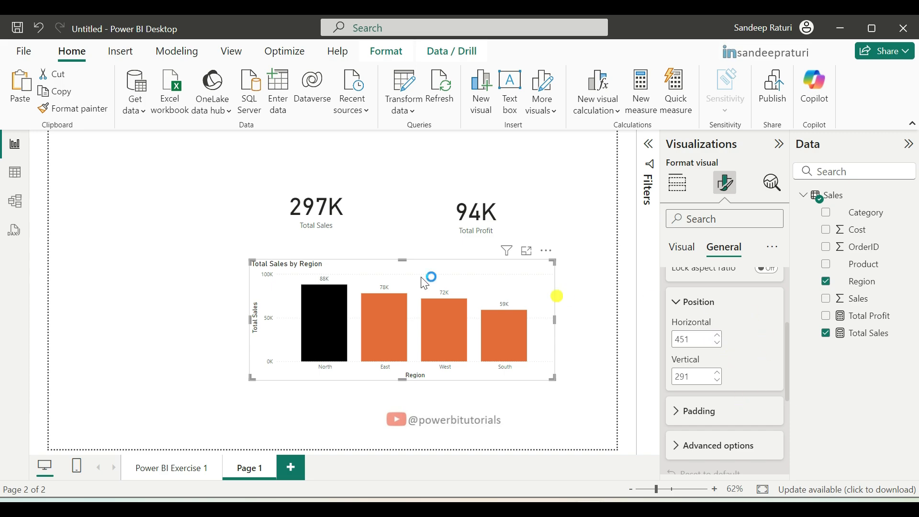
pyautogui.scroll(-3, 753, 365)
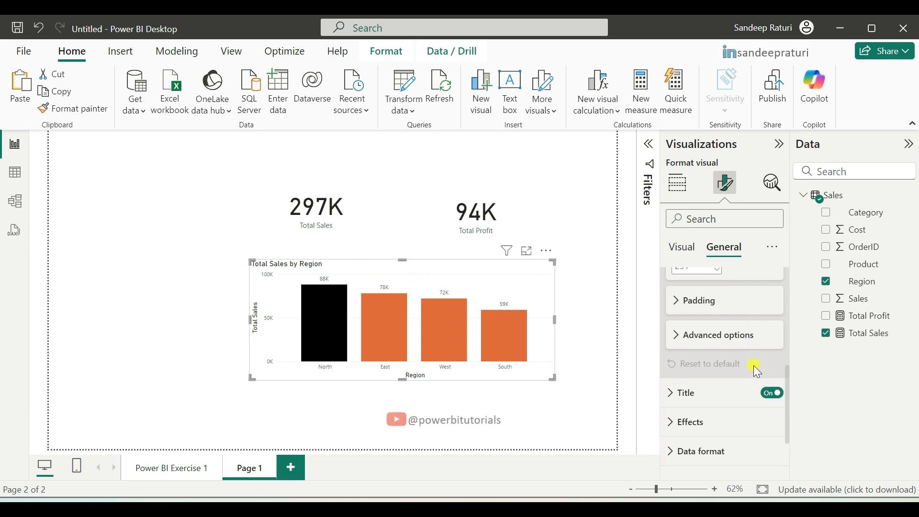
# - Review the column chart's title text, heading and font settings without changing them, and deselect the chart
pyautogui.click(687, 361)
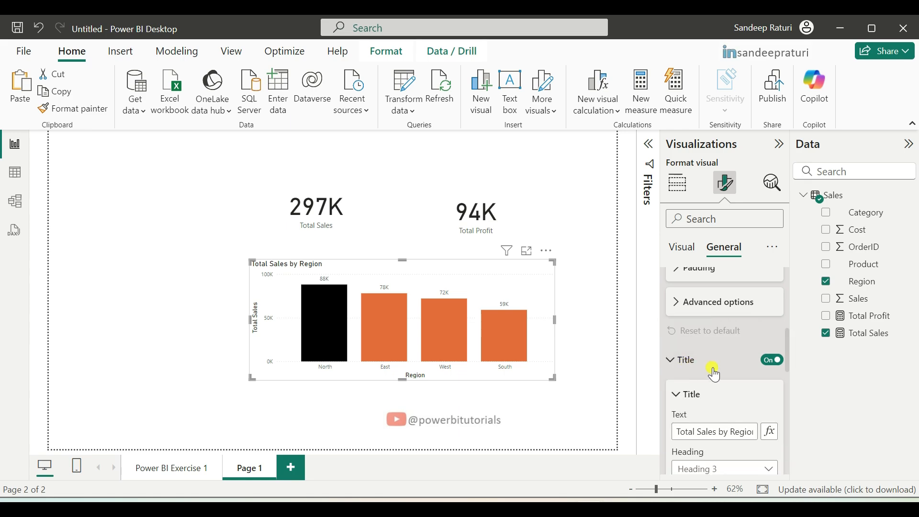
pyautogui.scroll(-3, 694, 364)
pyautogui.moveTo(673, 287); pyautogui.dragTo(750, 287)
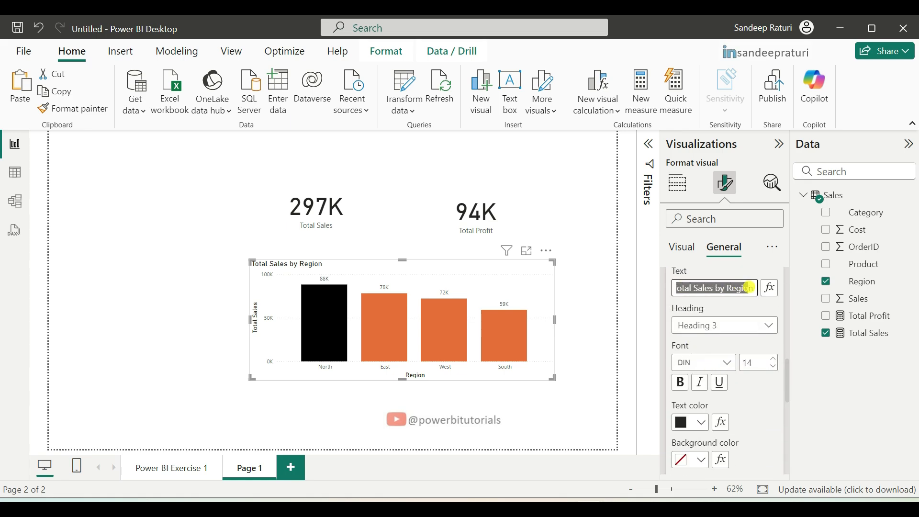
pyautogui.click(730, 312)
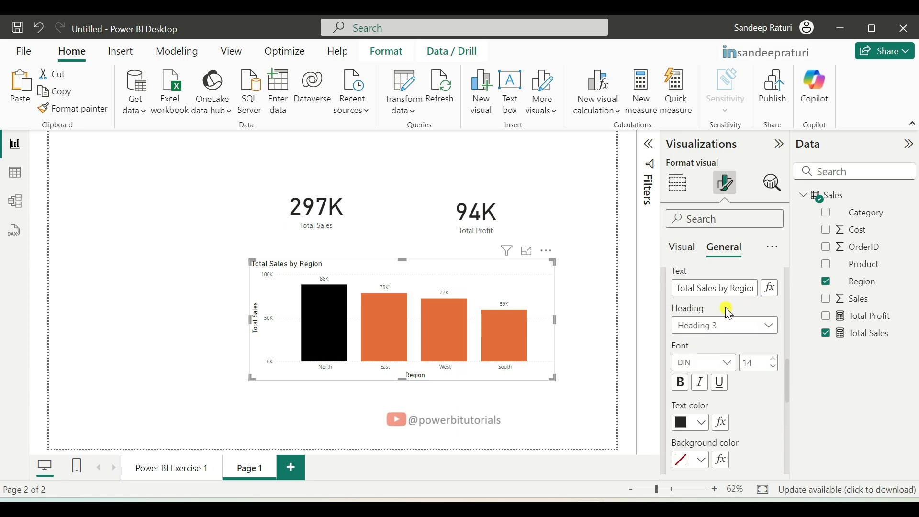
pyautogui.scroll(-3, 729, 313)
pyautogui.scroll(3, 746, 368)
pyautogui.click(589, 262)
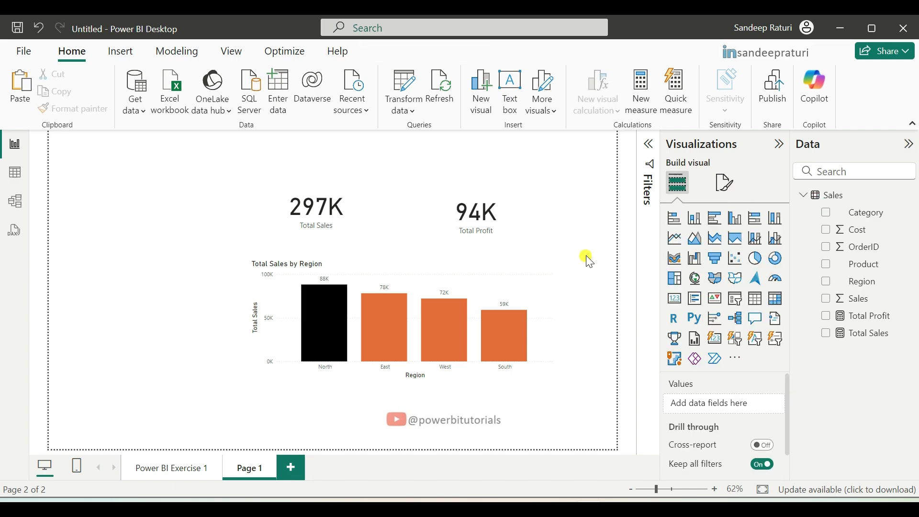
# - View the formatting options available for the Total Sales card and deselect the card
pyautogui.click(331, 213)
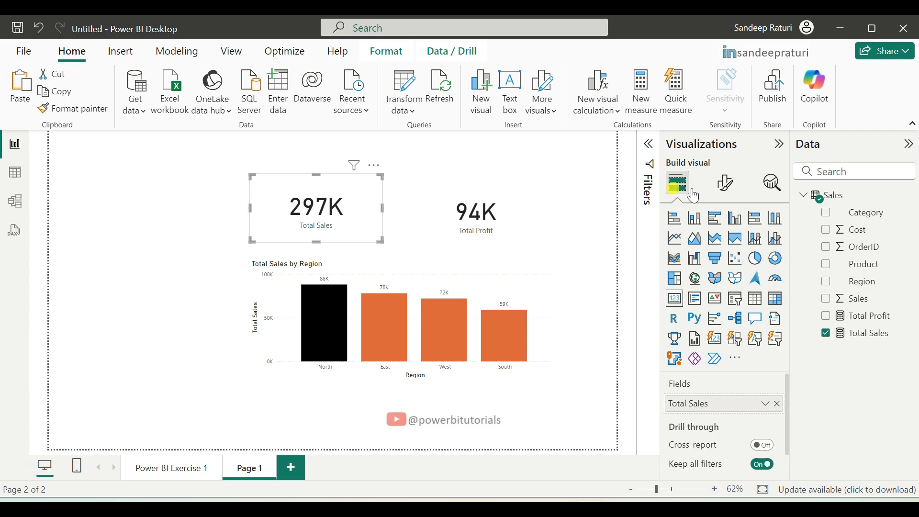
pyautogui.click(726, 183)
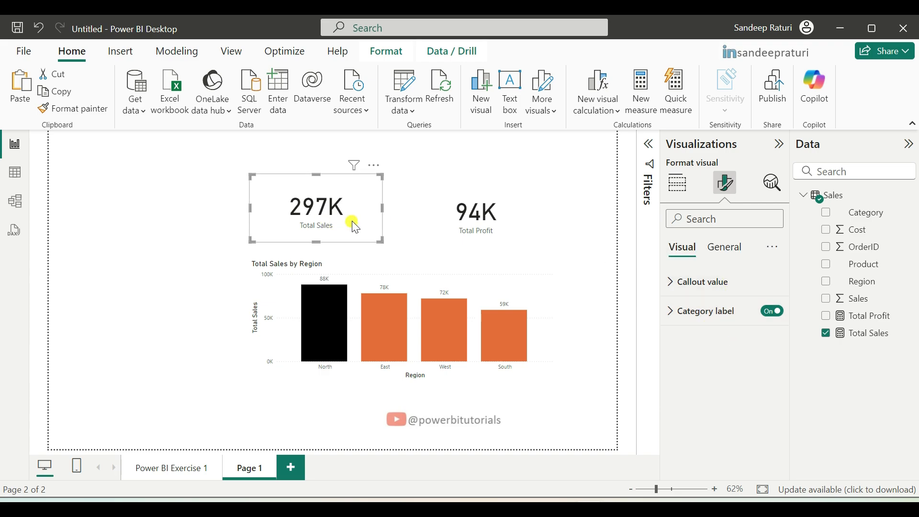
pyautogui.click(469, 414)
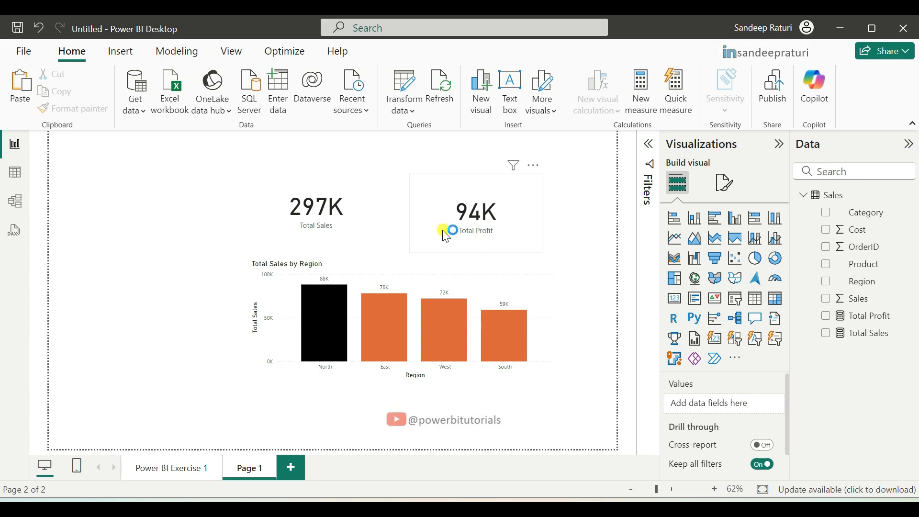